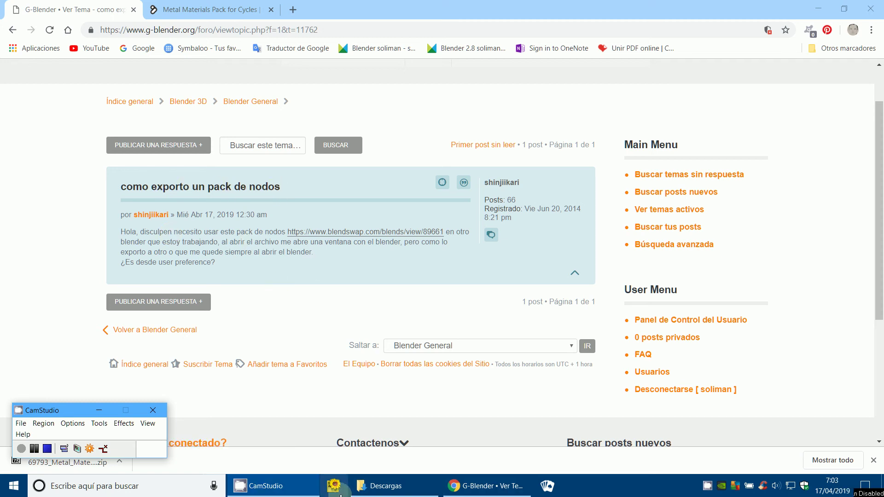
- Extract the 69793_Metal_Materials zip into Descargas with 7-Zip's Extraer aquí
left_click(378, 486)
left_click(236, 184)
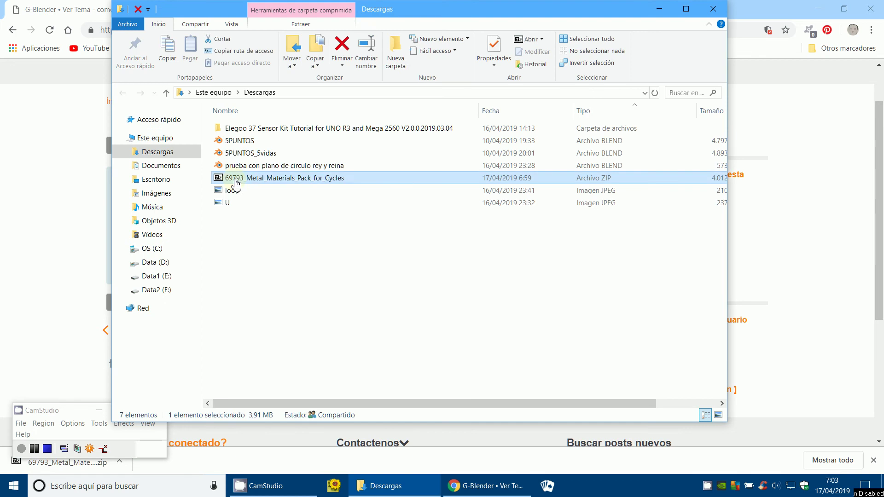
right_click(236, 184)
mouse_move(261, 201)
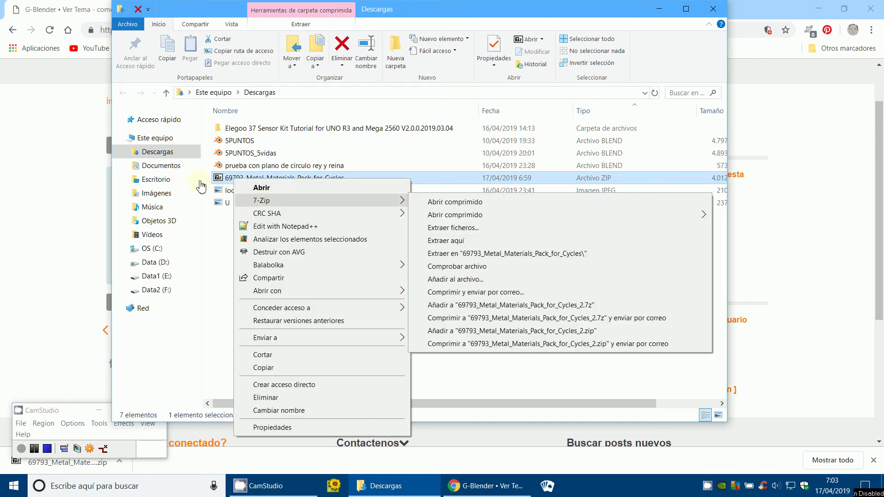
left_click(230, 181)
double_click(230, 181)
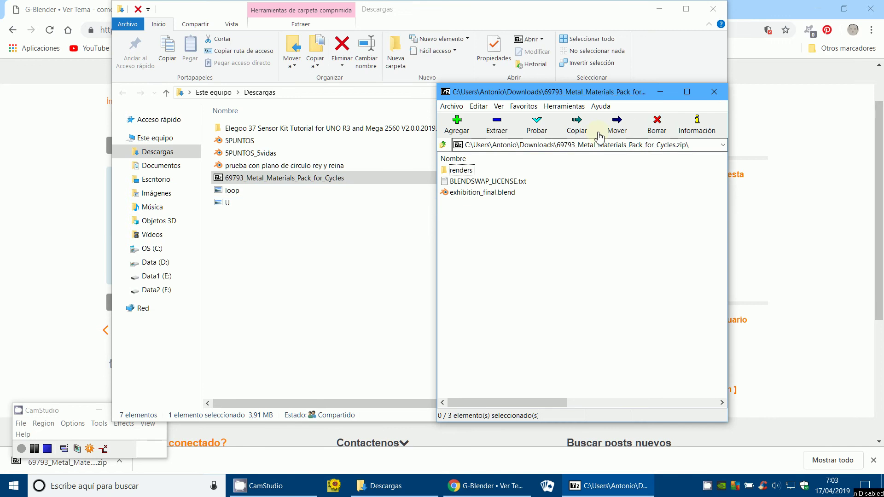
left_click(717, 90)
right_click(228, 178)
mouse_move(256, 200)
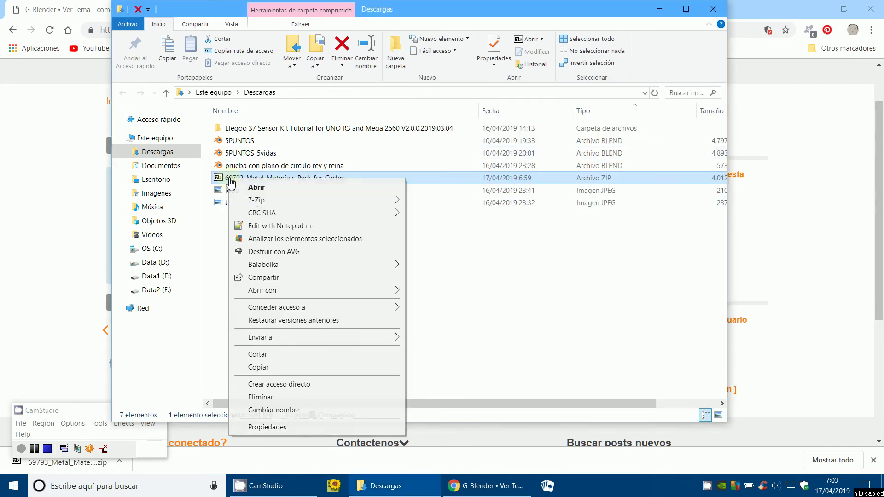
left_click(441, 240)
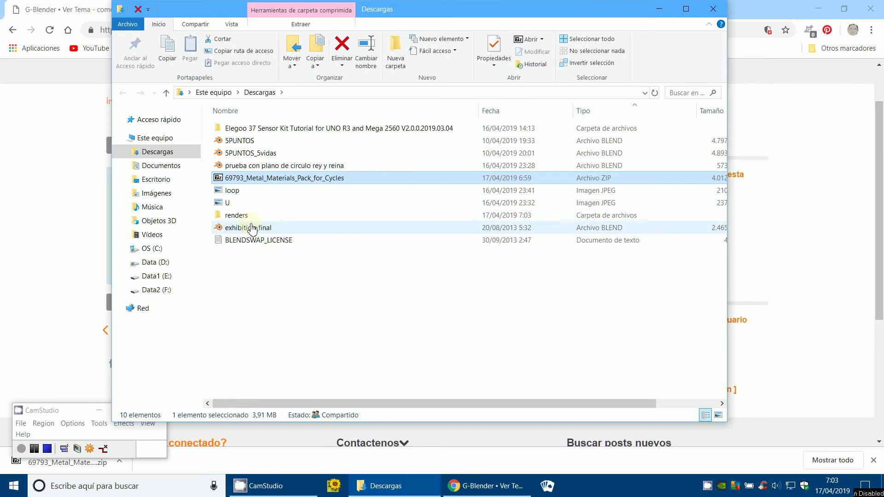
- Move exhibition_final into D:\BLENDER_279 by cut and paste, then close File Explorer
left_click(228, 233)
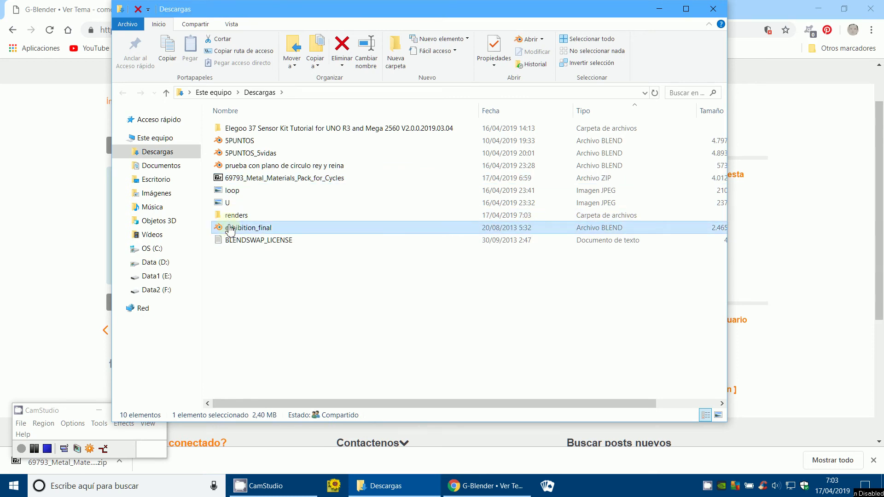
right_click(230, 234)
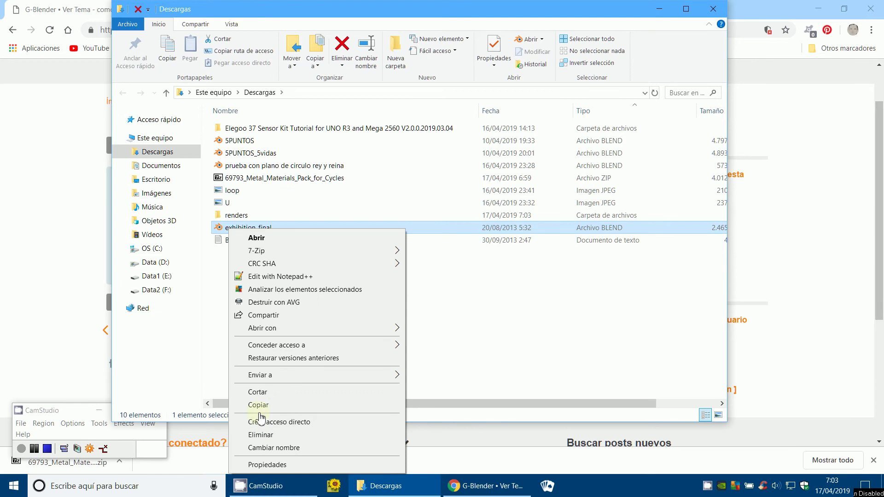
left_click(262, 393)
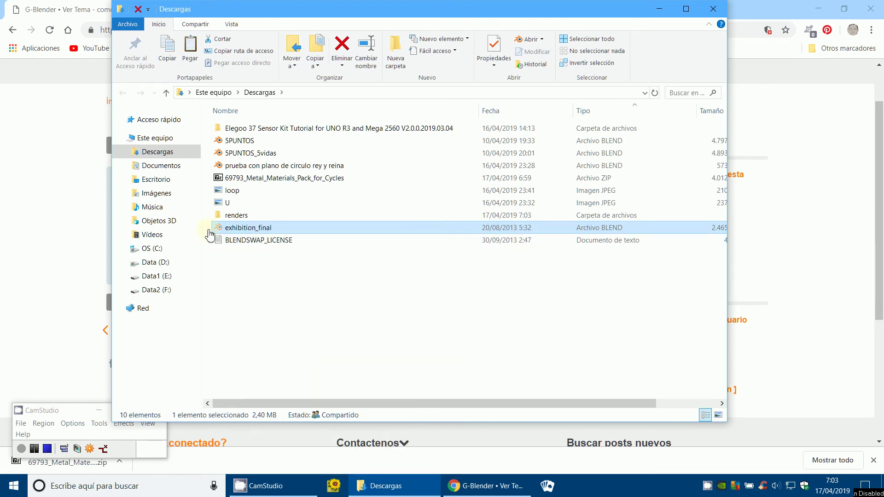
left_click(165, 264)
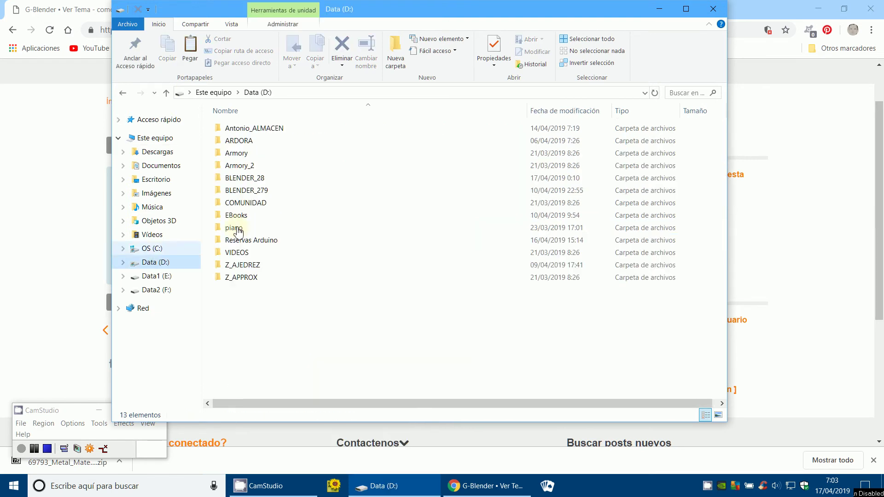
double_click(251, 190)
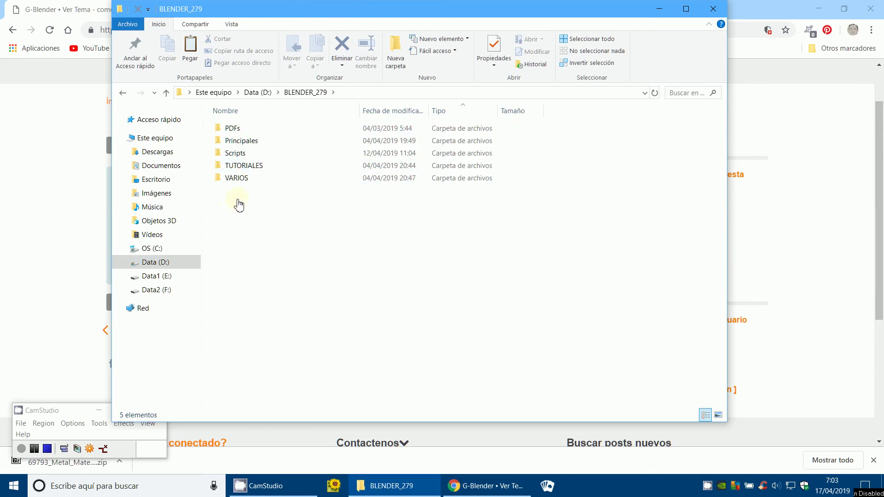
right_click(248, 212)
left_click(290, 289)
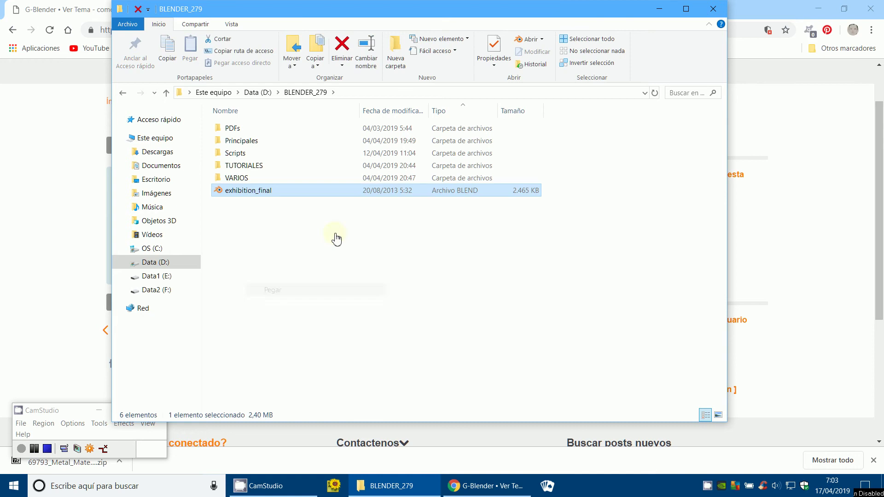
left_click(713, 9)
left_click(818, 8)
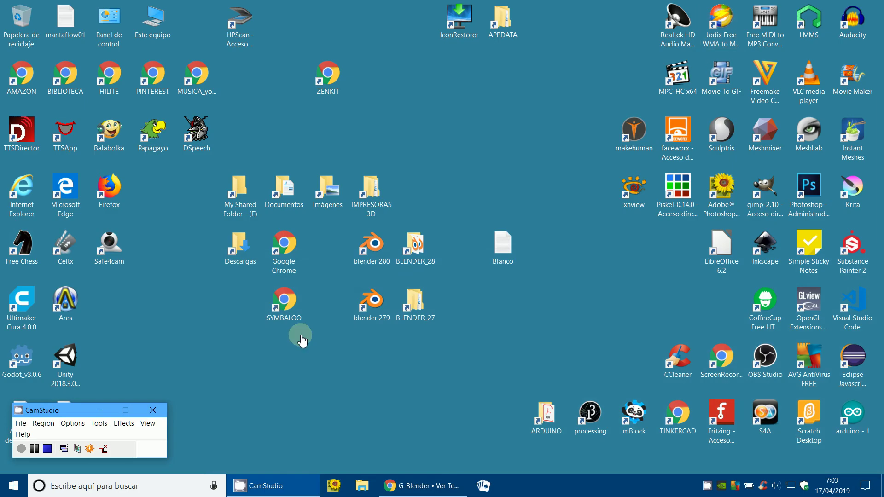
- Start Blender 2.79 from its desktop shortcut
left_click(372, 310)
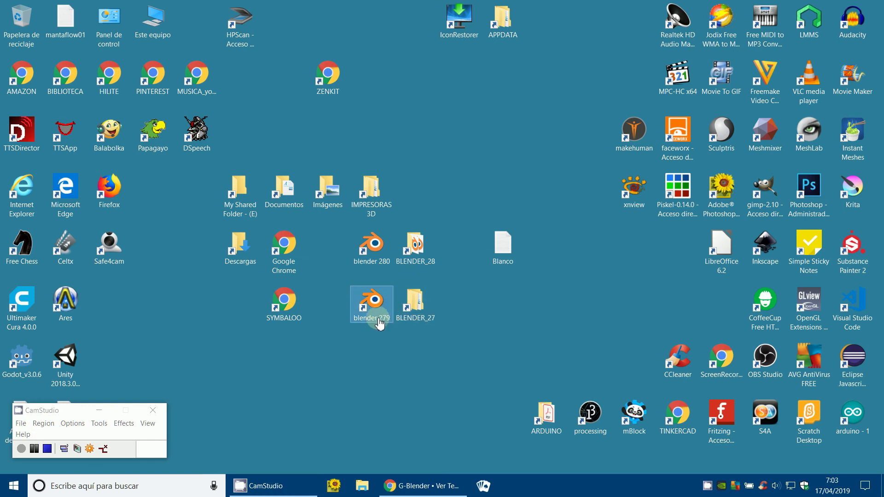
left_click(393, 251, "ctrl")
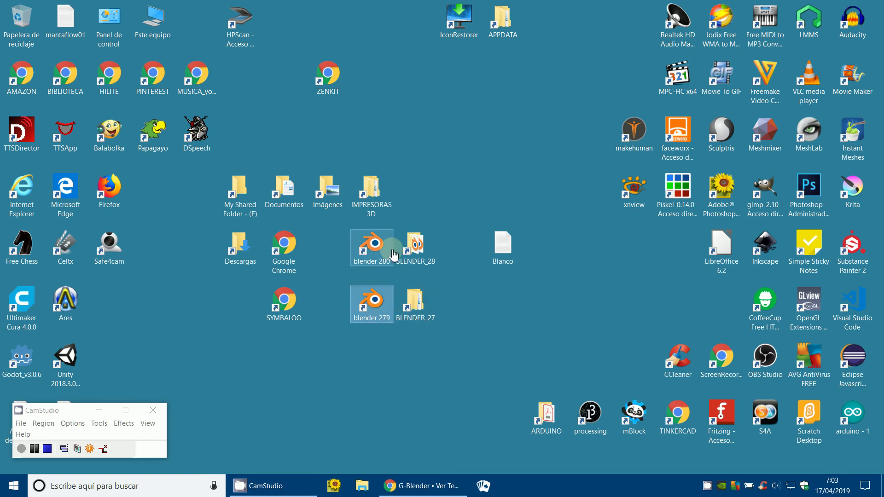
double_click(372, 302)
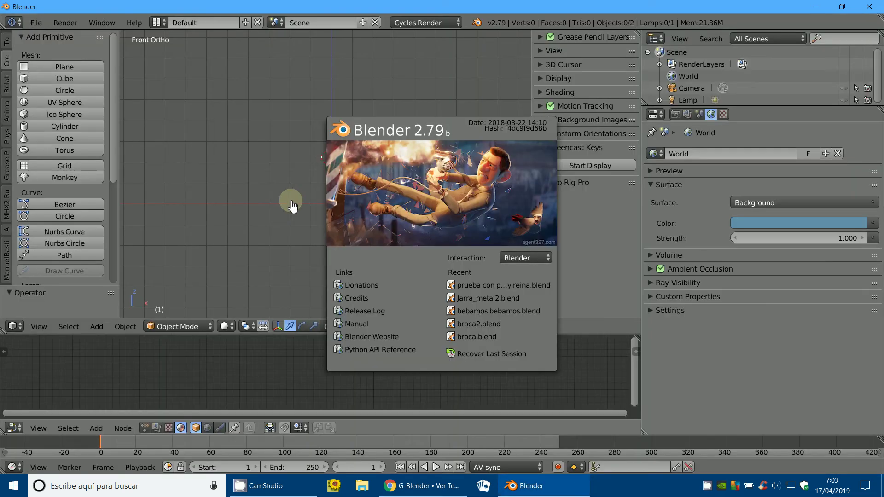
- Add a cube just below the 3D cursor and view it through the camera
left_click(241, 204)
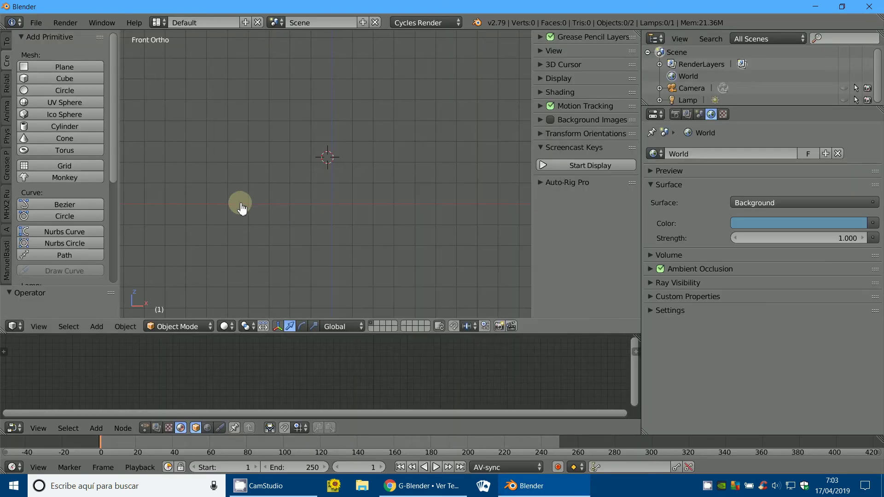
left_click(70, 83)
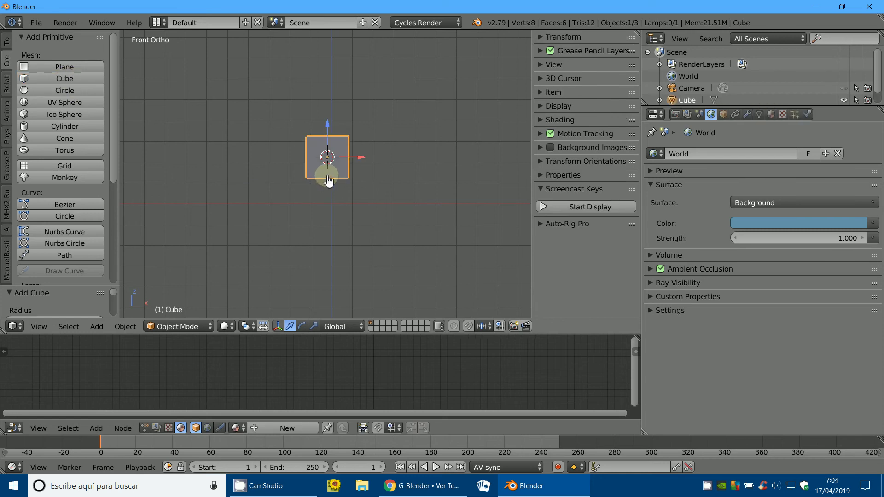
left_click_drag(329, 181, 335, 201)
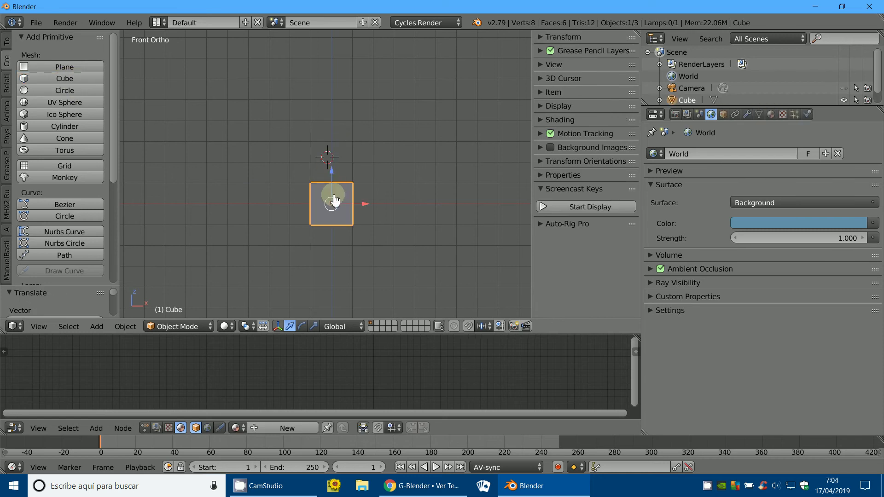
key("KP_0")
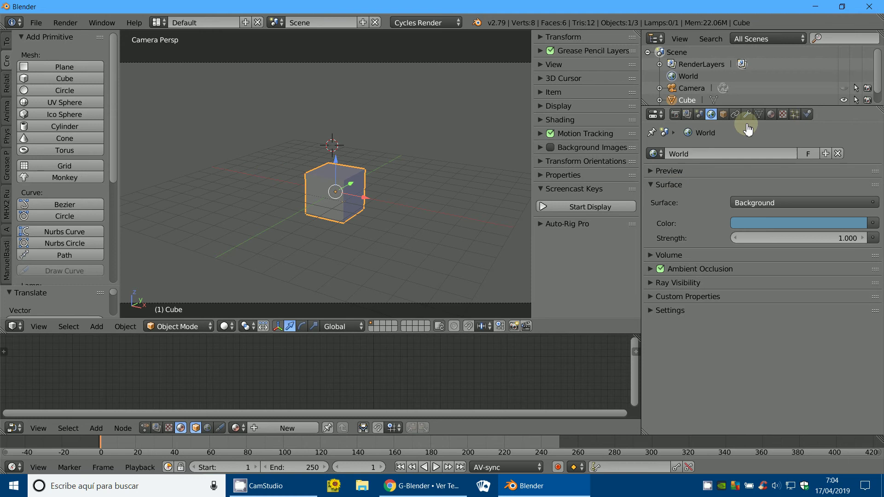
- Check the render engine list and show the cube's empty material settings
left_click(424, 22)
left_click(771, 116)
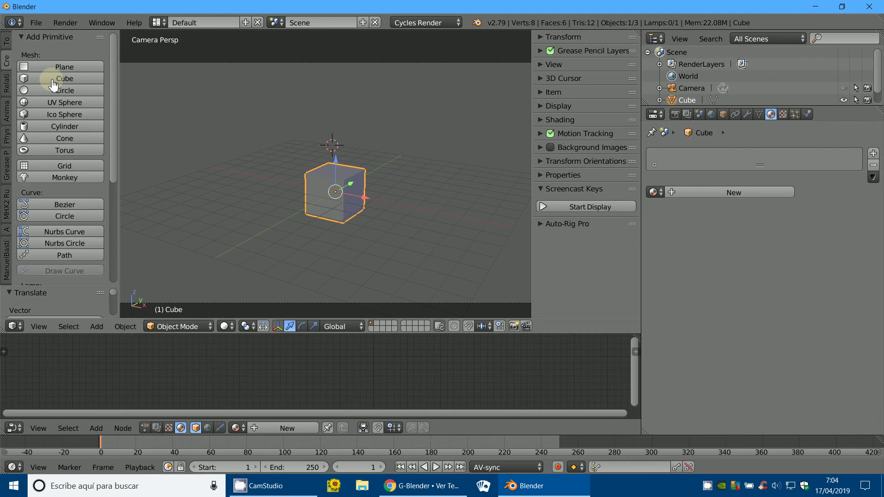
left_click(37, 23)
- Browse to the Material list of BLENDER_279\exhibition_final.blend in the Append browser
left_click(37, 23)
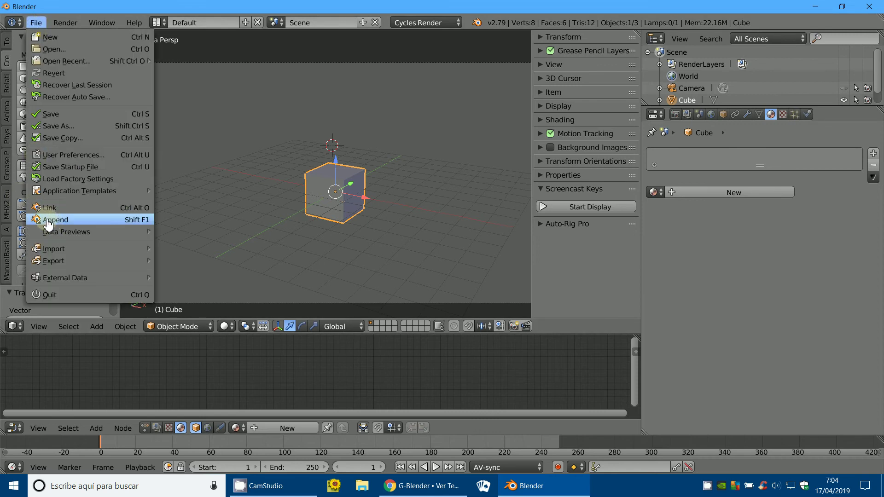
left_click(64, 220)
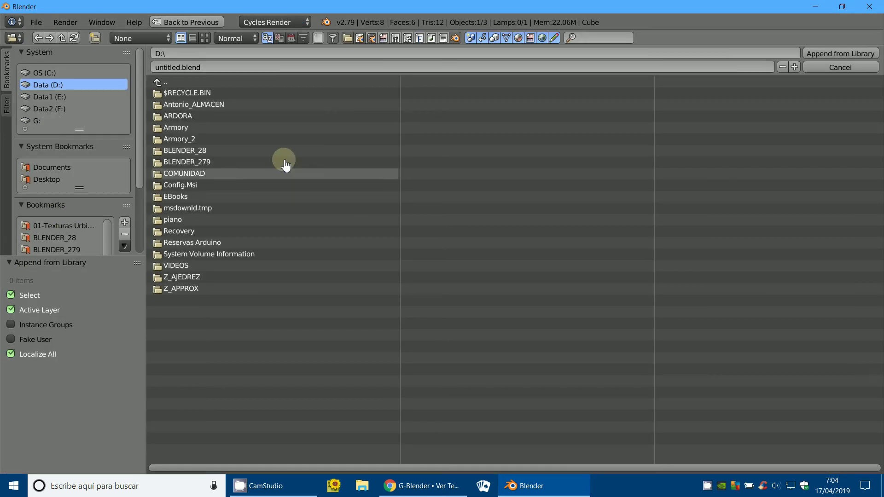
left_click(76, 250)
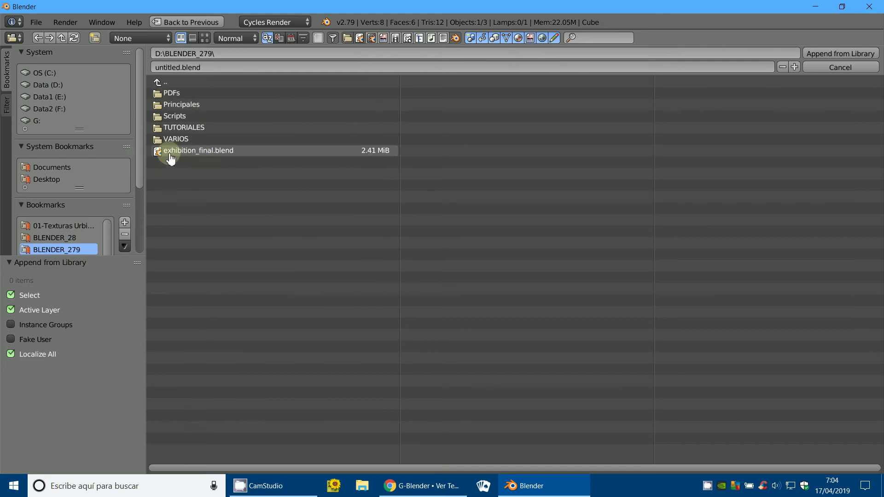
left_click(174, 154)
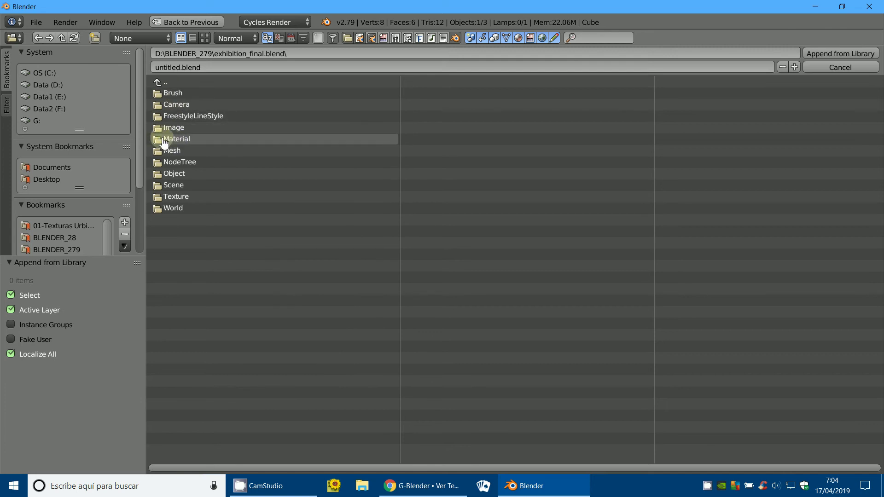
left_click(160, 140)
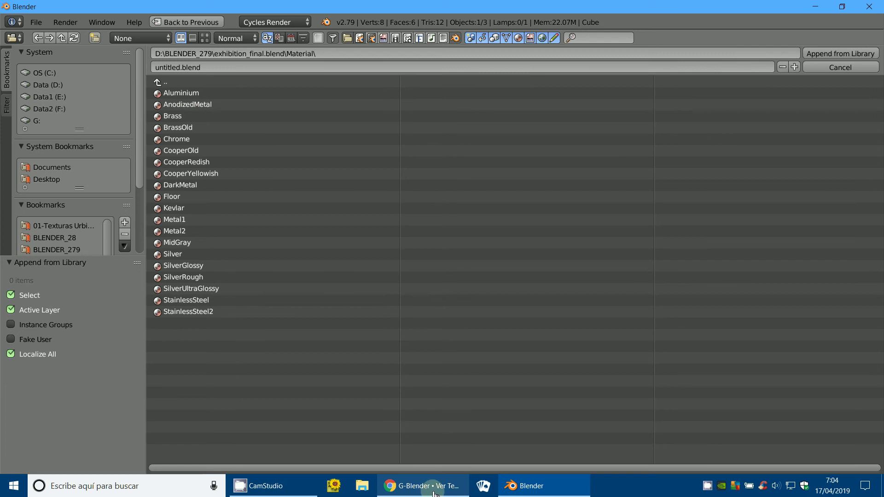
left_click(362, 486)
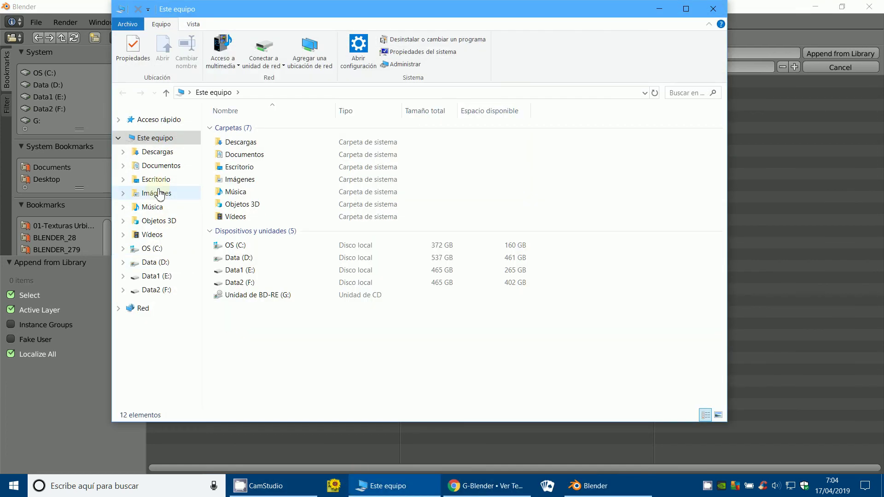
- View the screenshot images in Descargas, then close the image viewer
left_click(163, 154)
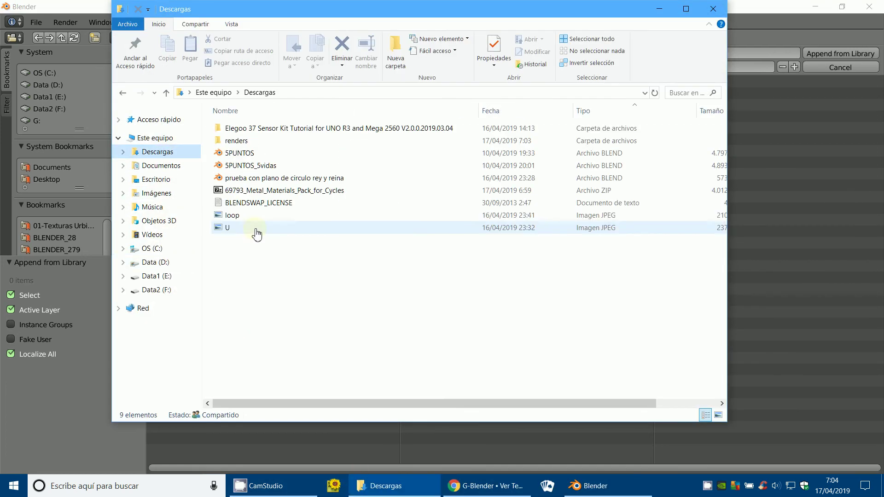
double_click(230, 228)
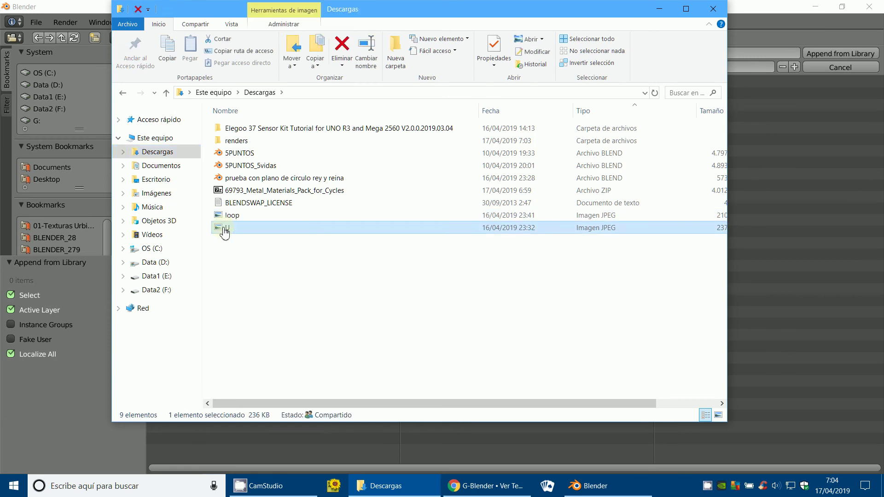
left_click(414, 460)
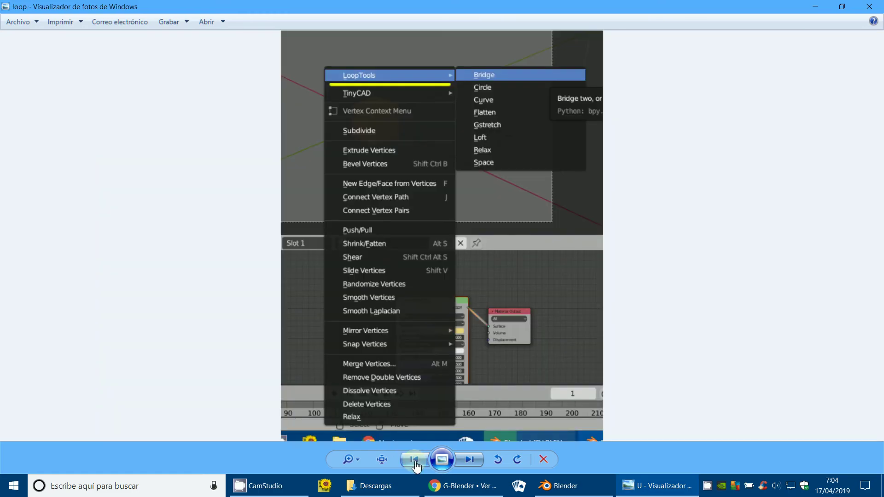
left_click(871, 10)
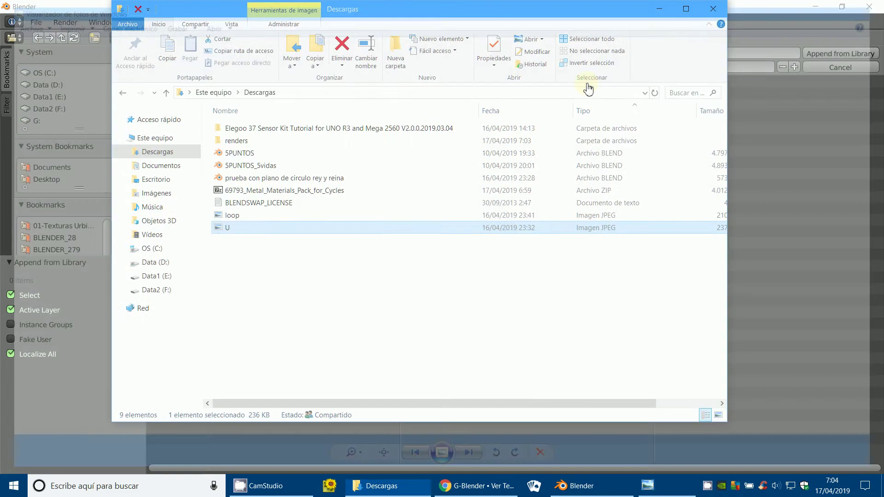
- Preview BrassOld.jpg in the metal pack zip's renders folder, then return to Blender
left_click(223, 195)
double_click(223, 196)
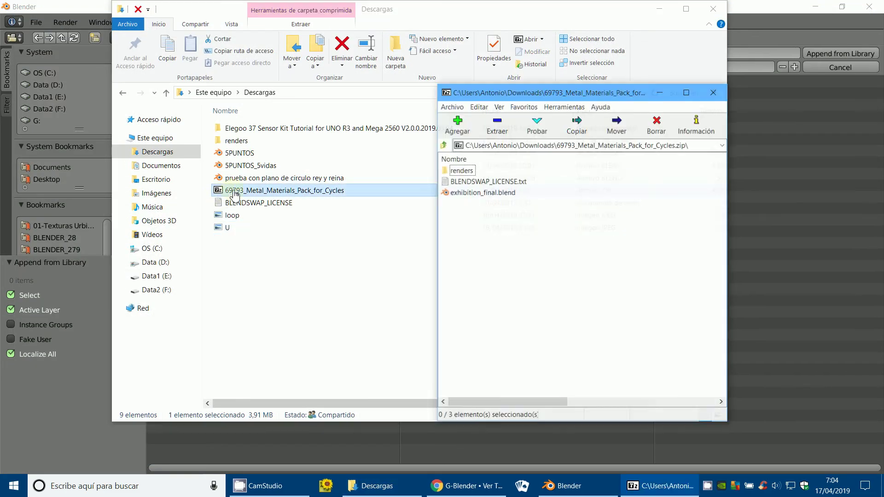
double_click(454, 173)
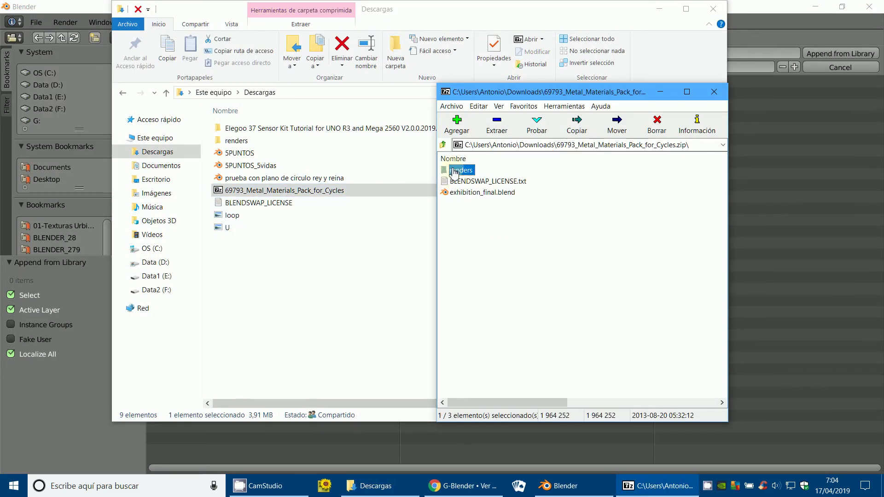
double_click(456, 203)
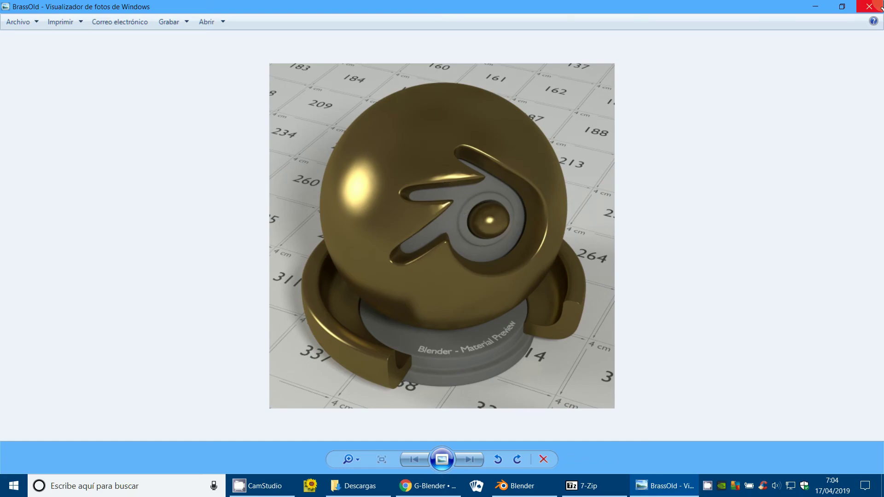
left_click(881, 7)
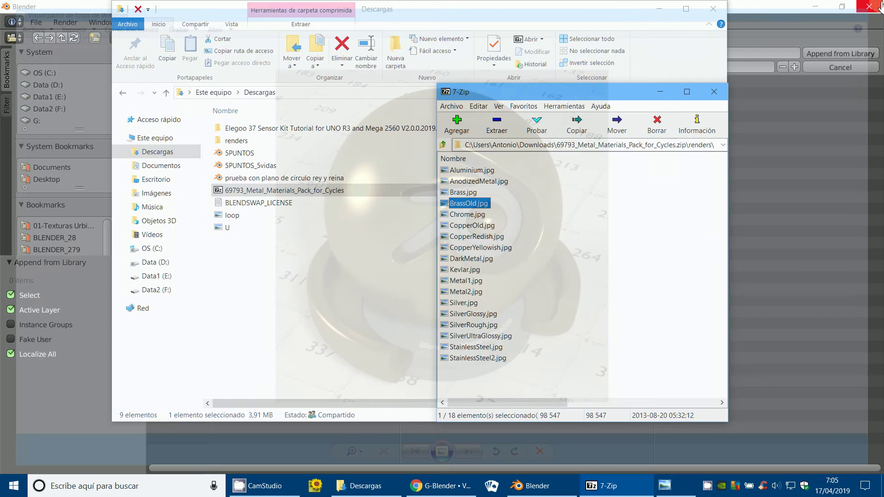
left_click(561, 472)
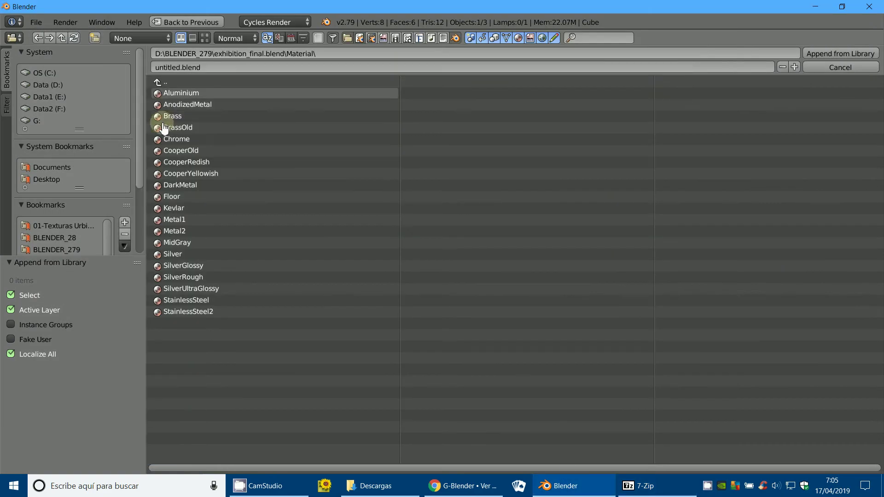
- Append the Metal2 material and assign it to the cube
left_click(180, 232)
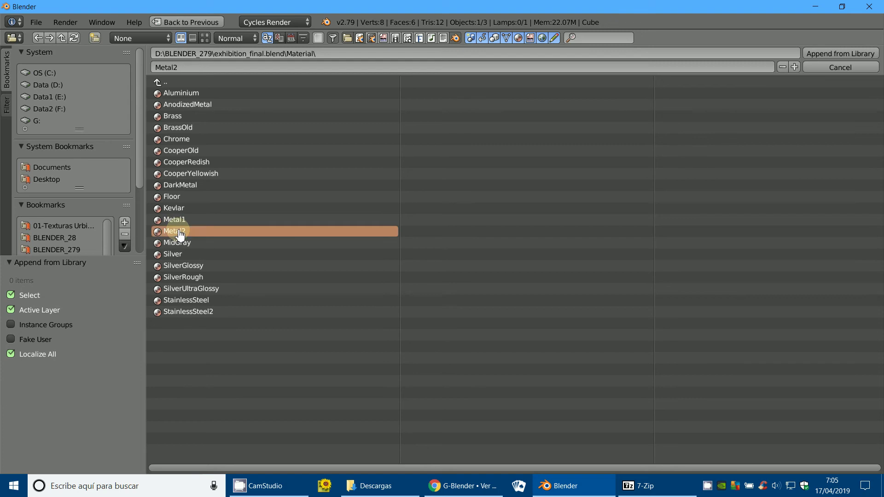
left_click(841, 56)
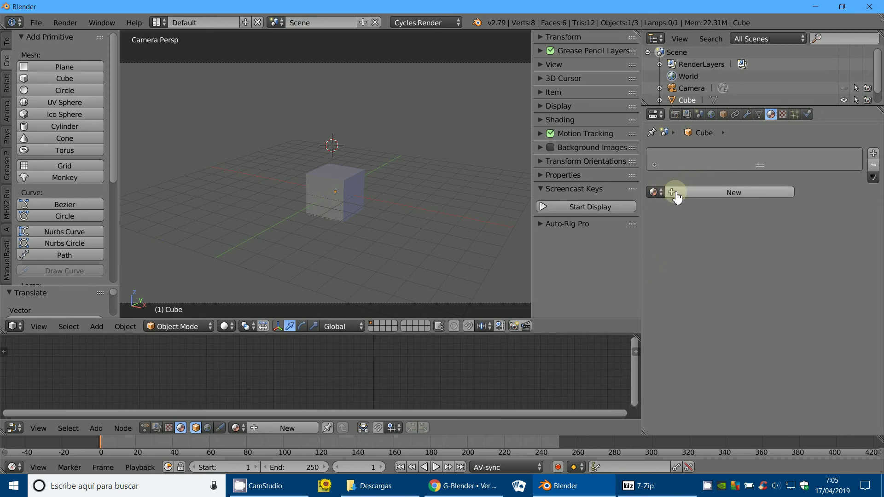
left_click(654, 192)
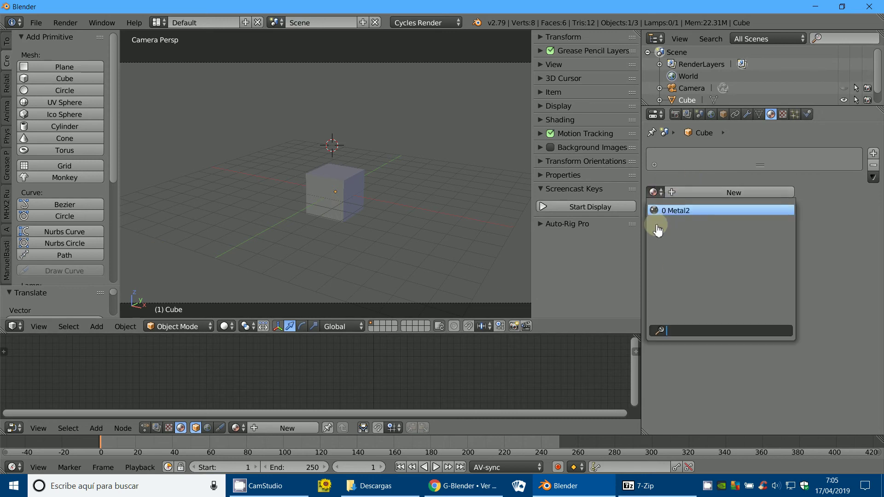
left_click(678, 212)
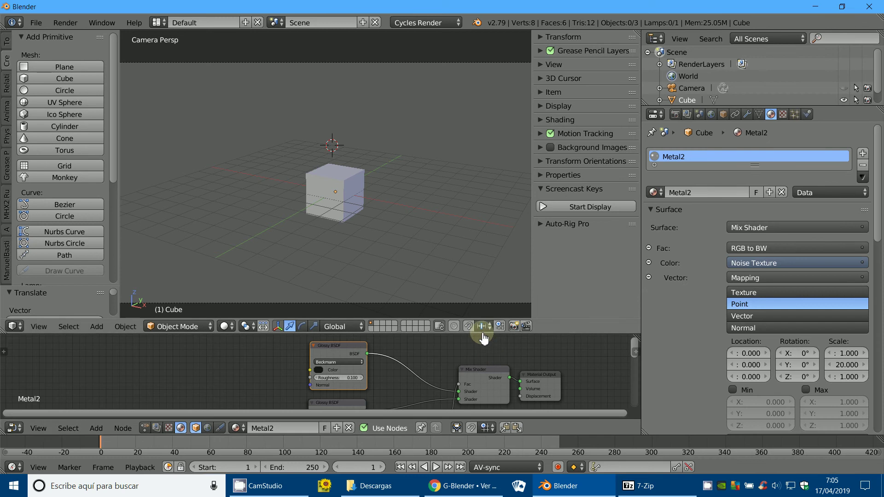
- Subdivide the cube into a sphere with Ctrl+2 and scale it
right_click(333, 190)
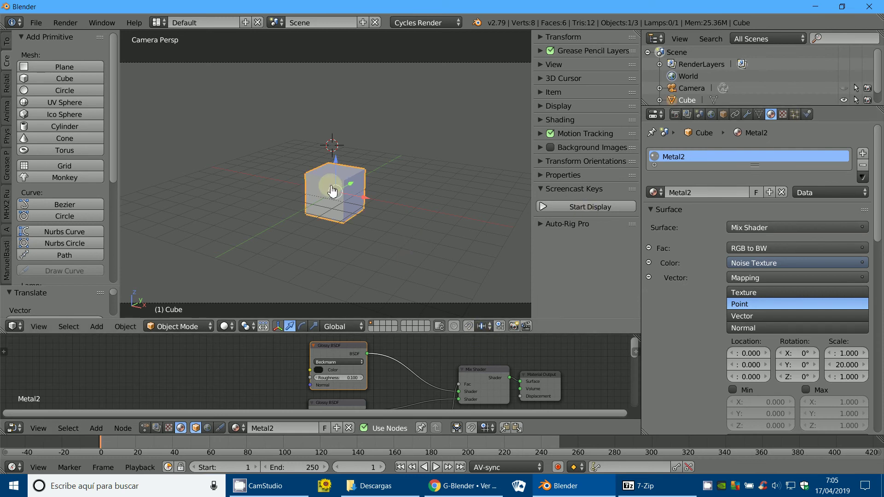
key("ctrl+2")
key("s")
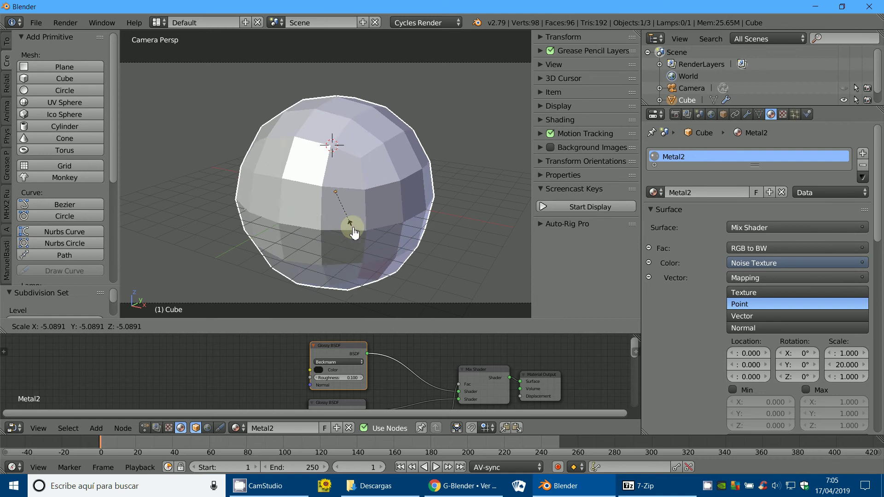
left_click(425, 233)
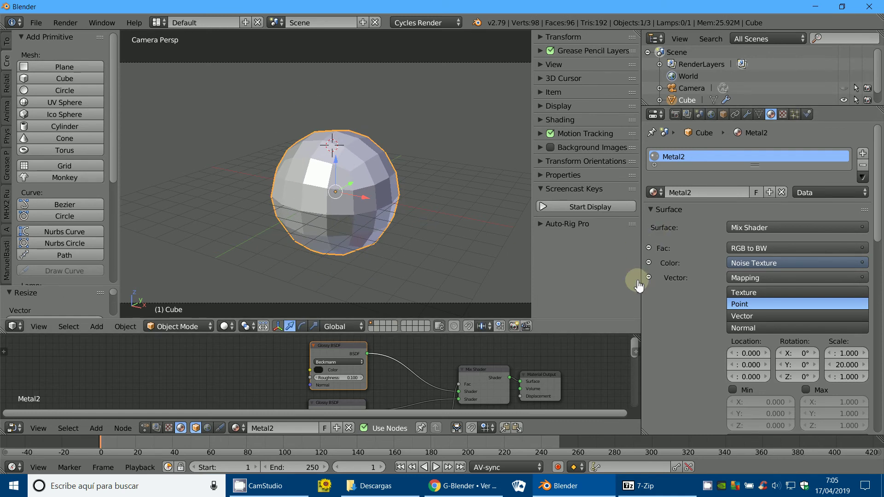
- Append SilverGlossy from exhibition_final.blend's Material category
left_click(39, 28)
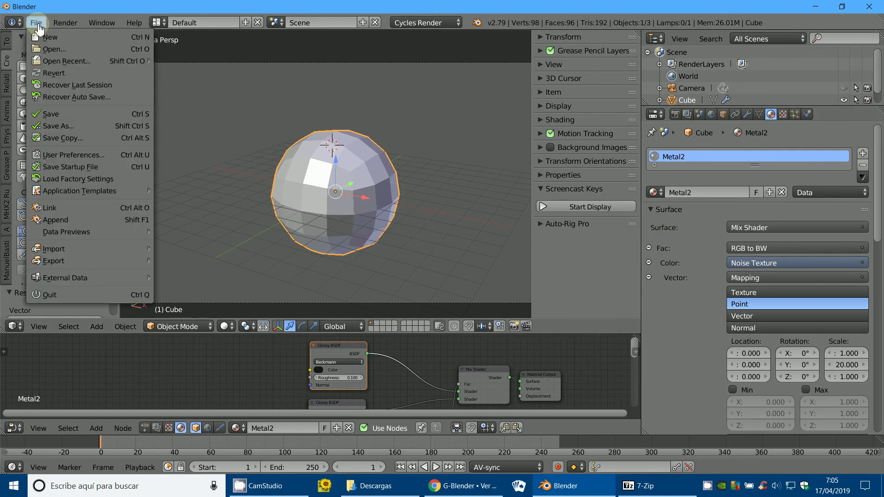
left_click(45, 219)
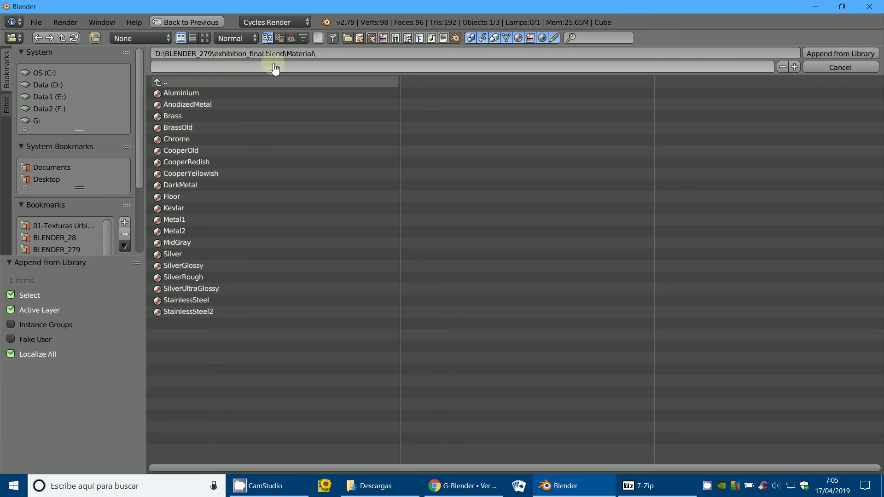
left_click(173, 83)
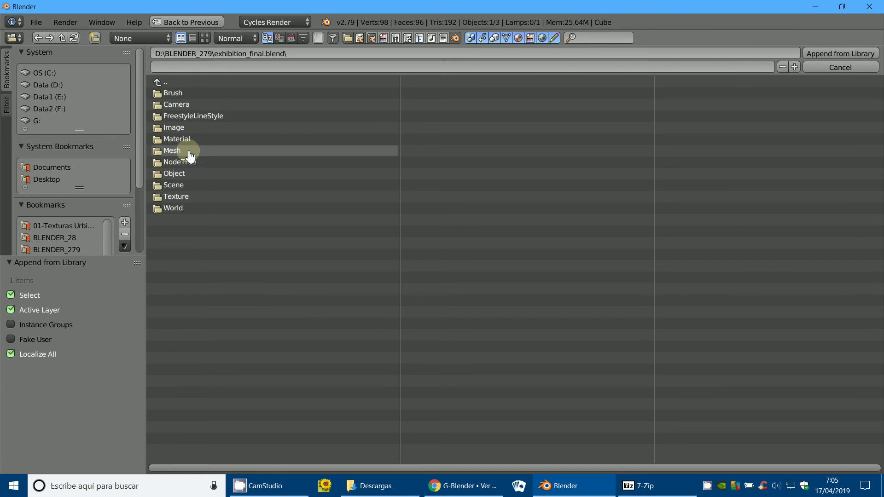
left_click(177, 140)
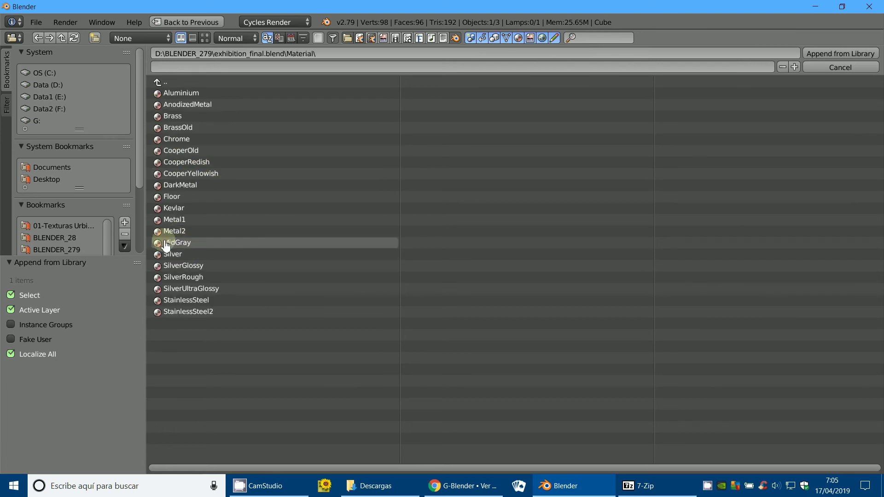
left_click(176, 267)
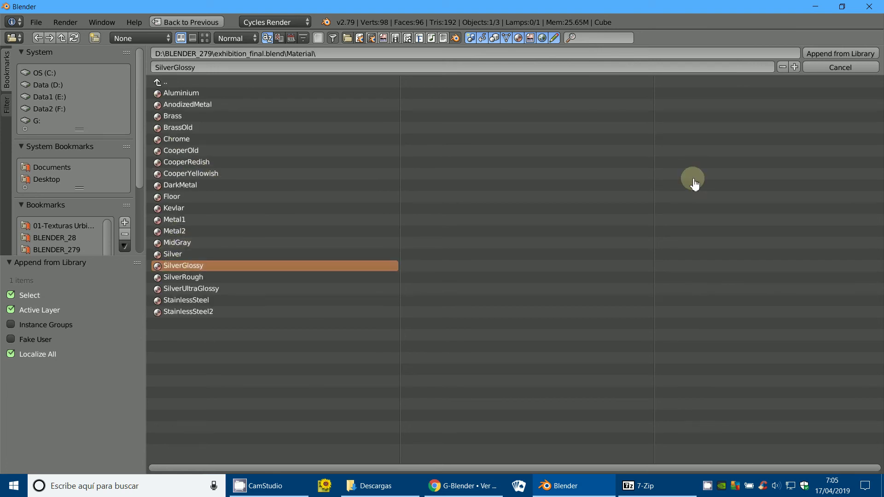
left_click(841, 54)
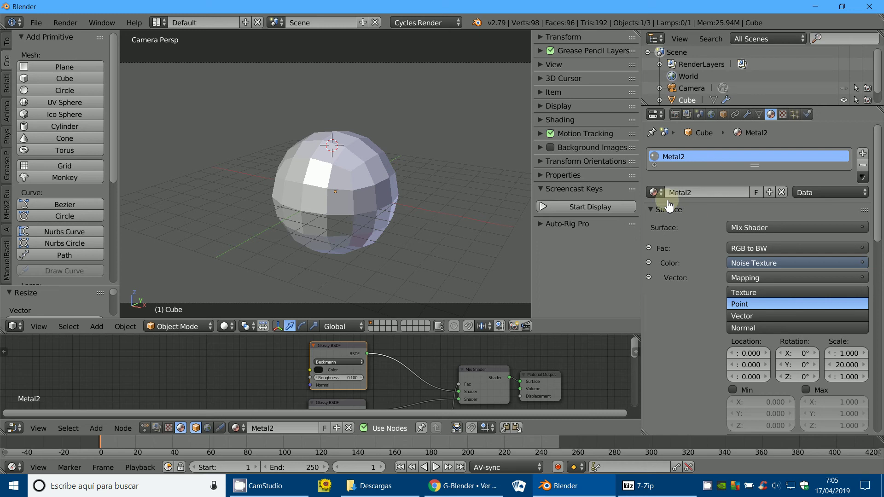
- Hide the side panel and set viewport shading to Rendered for a live Cycles preview
left_click(658, 192)
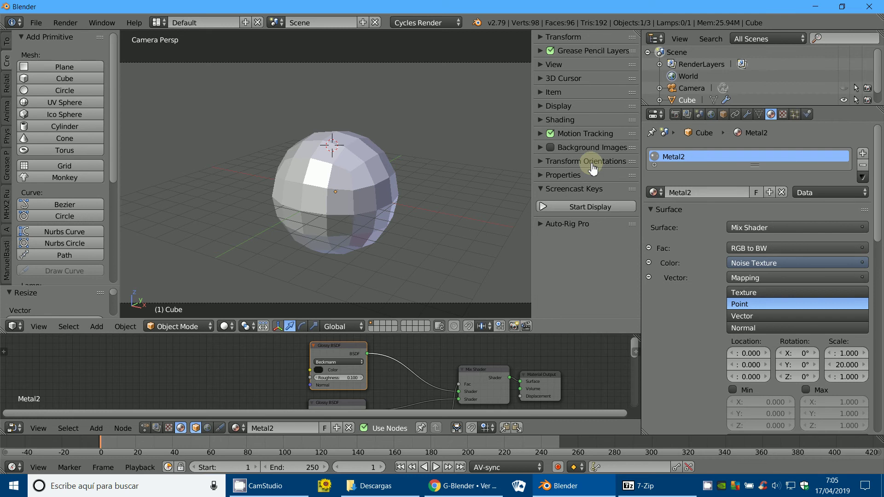
key("n")
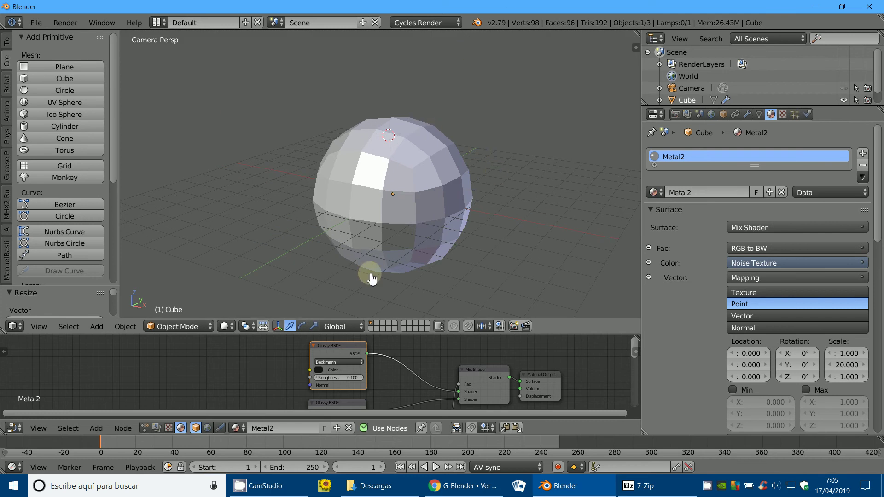
left_click(244, 328)
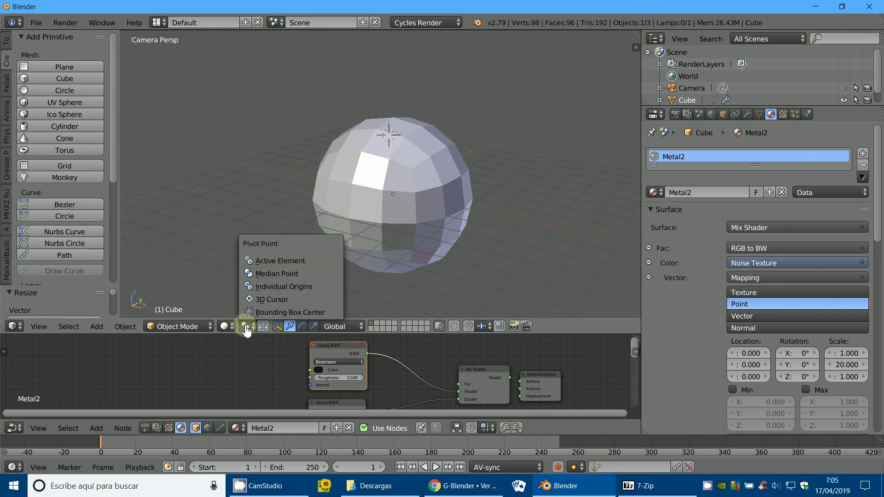
left_click(225, 326)
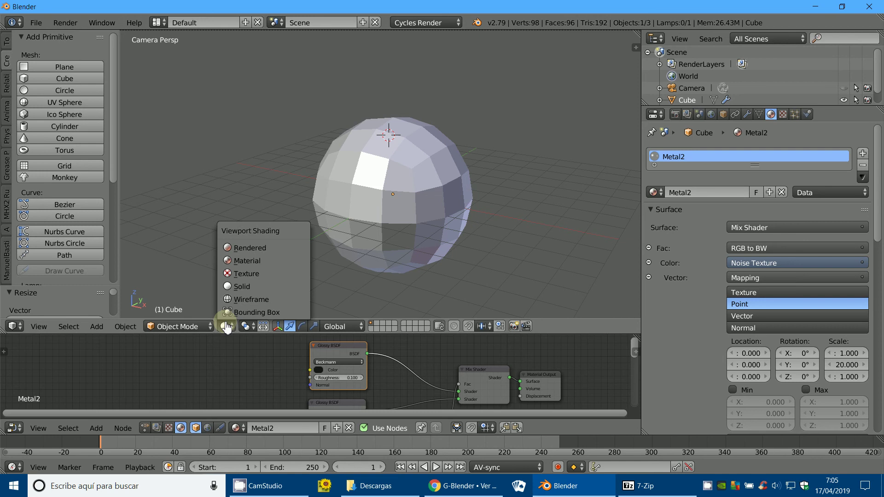
left_click(244, 249)
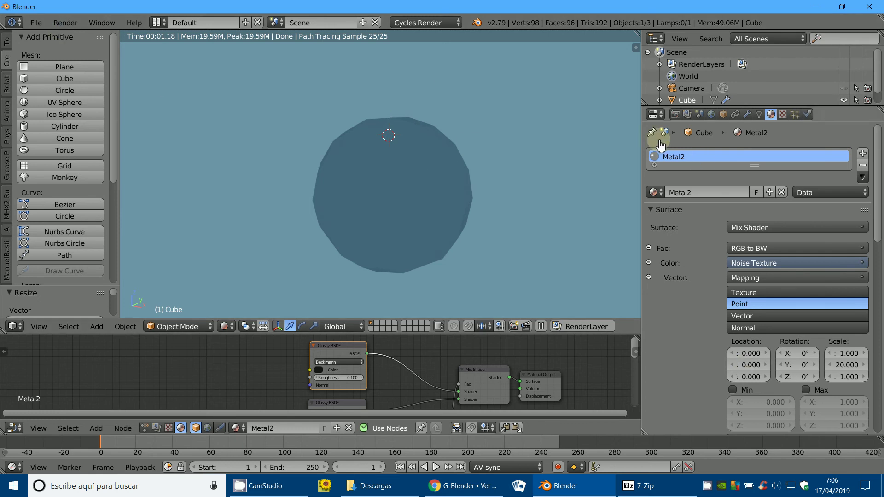
- Adjust the world background colour, ending back at light blue
left_click(711, 118)
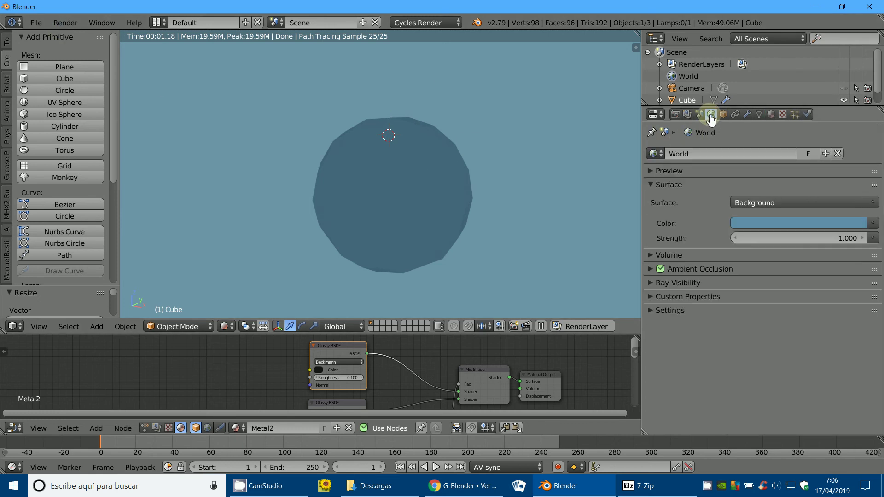
left_click(812, 233)
left_click(854, 132)
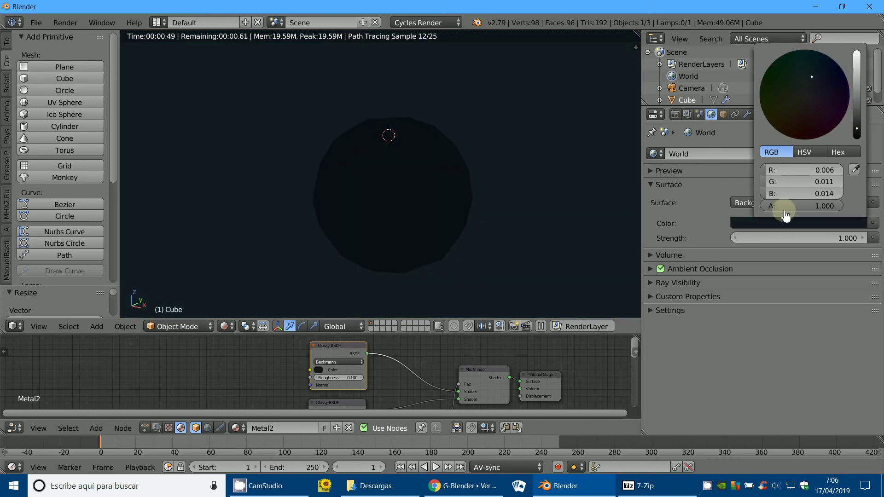
left_click_drag(857, 130, 858, 88)
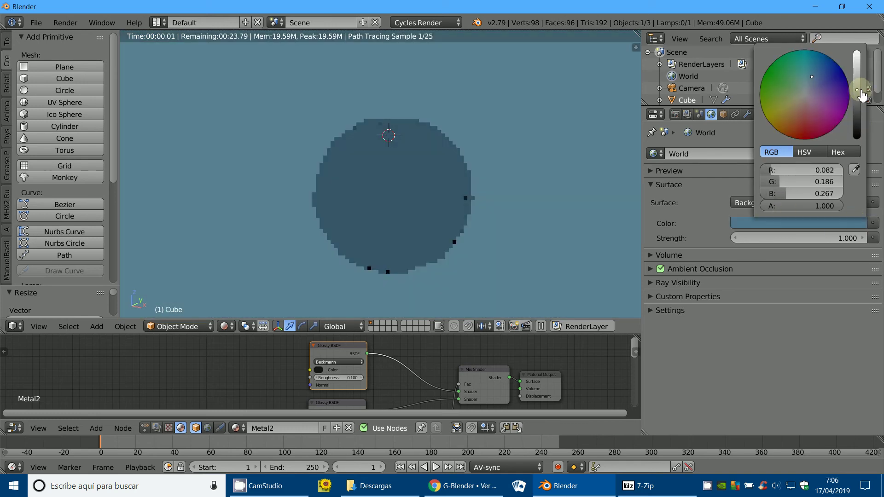
- Feed the world Color with an Environment Texture and browse for its image
left_click(874, 224)
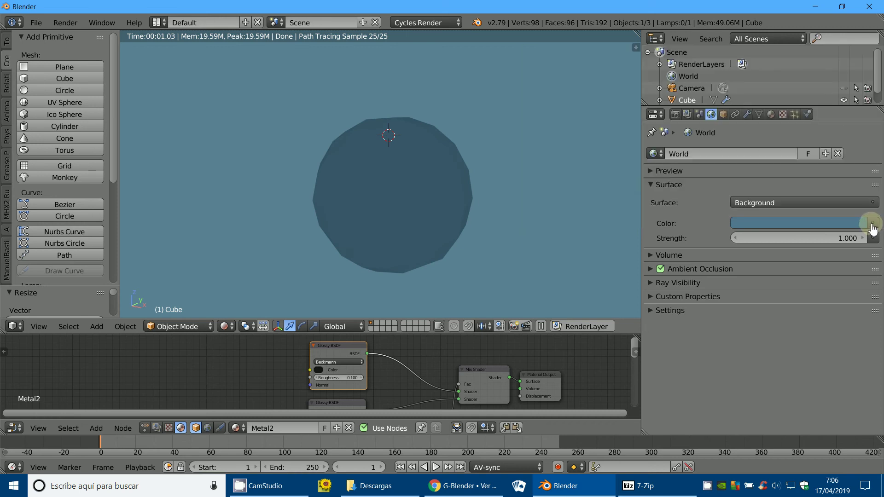
left_click(873, 225)
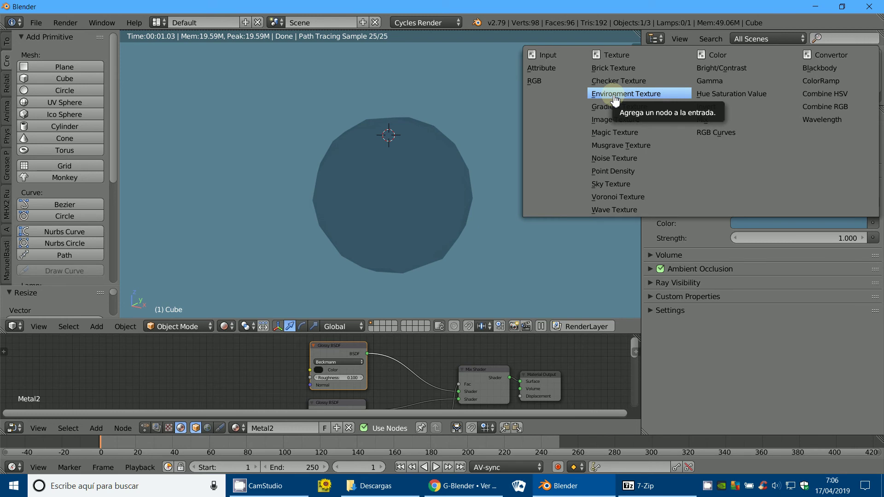
left_click(616, 94)
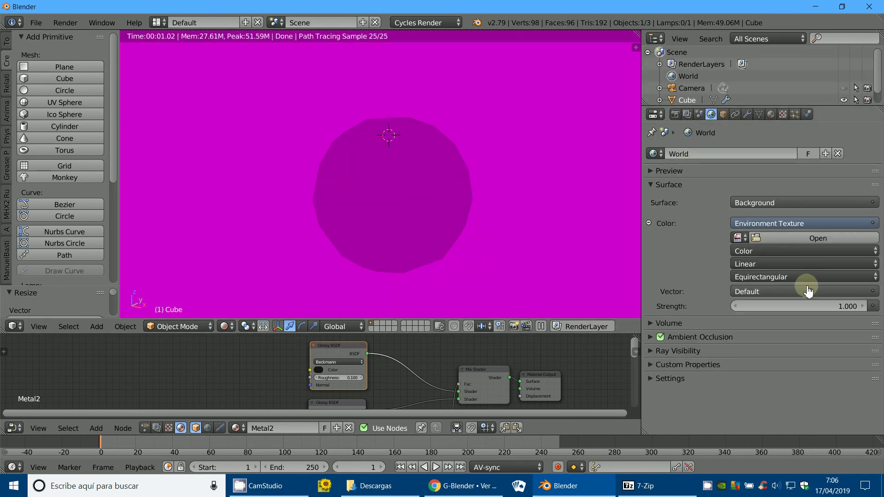
left_click(818, 238)
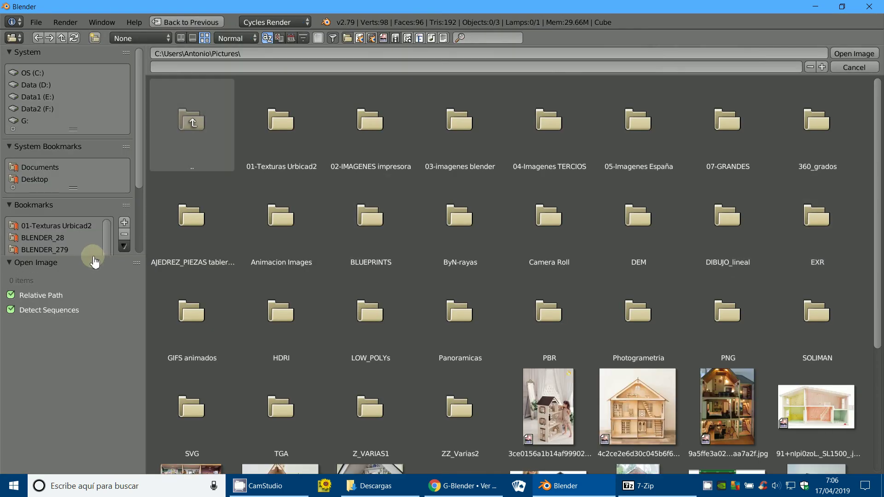
- Load free_009.hdr from the HDRI bookmark's HDR_Esfericas folder as the world environment
left_click_drag(95, 261, 92, 379)
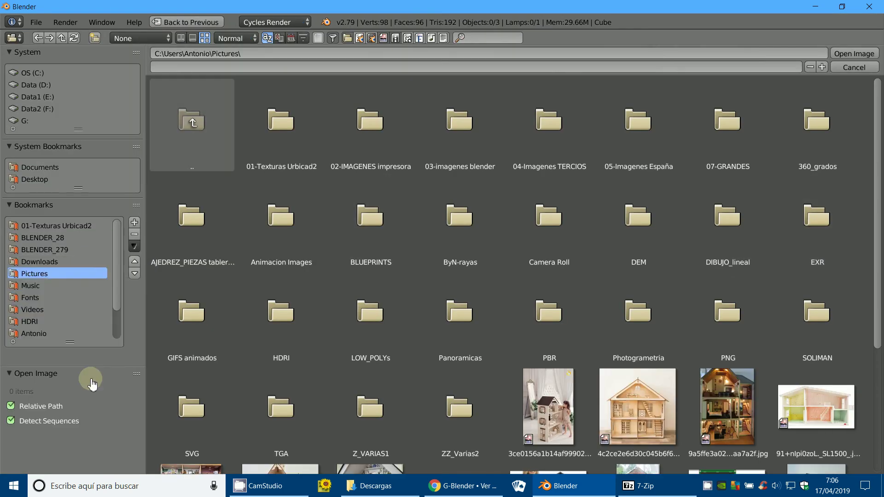
left_click(30, 322)
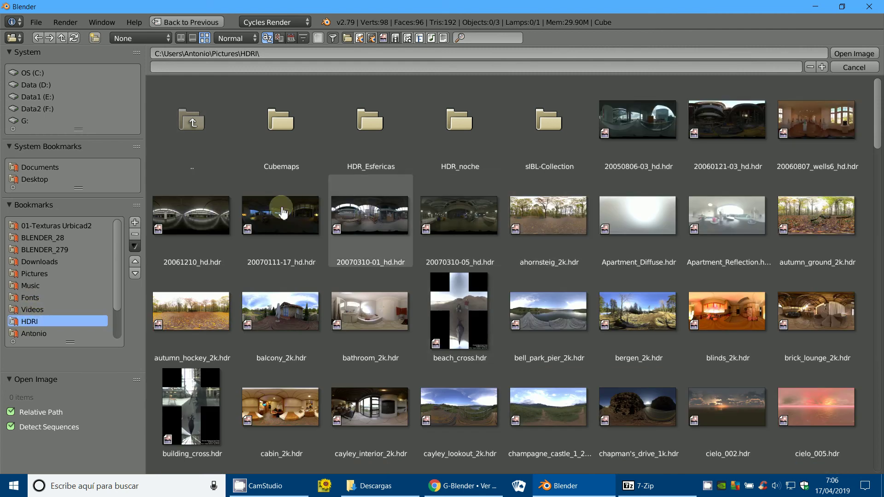
double_click(371, 121)
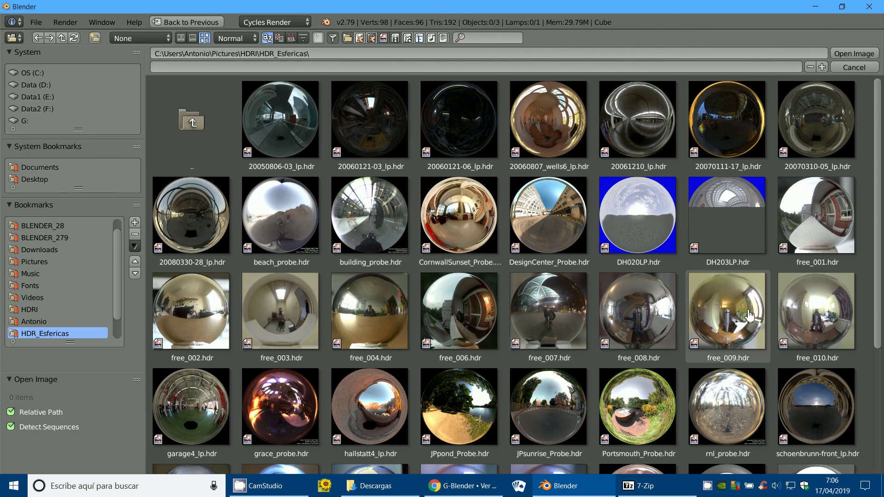
double_click(736, 306)
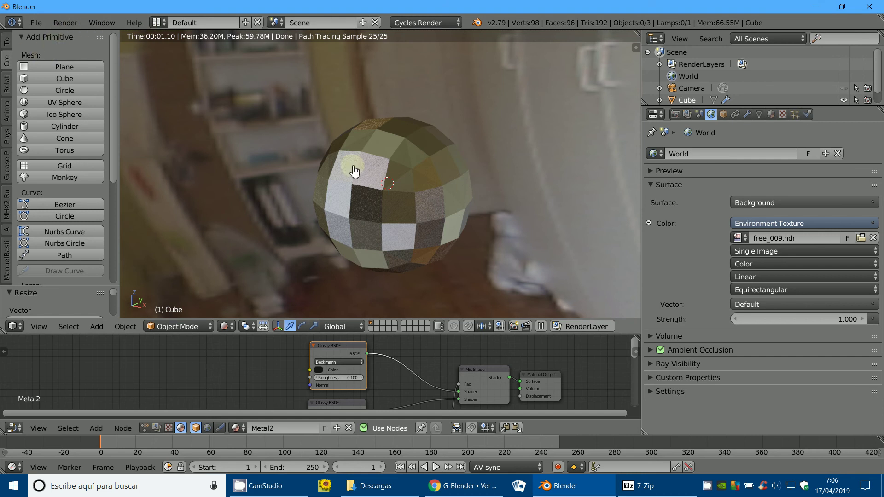
- Set the sphere's Subsurf modifier to 4 viewport and 3 render subdivisions
left_click(747, 116)
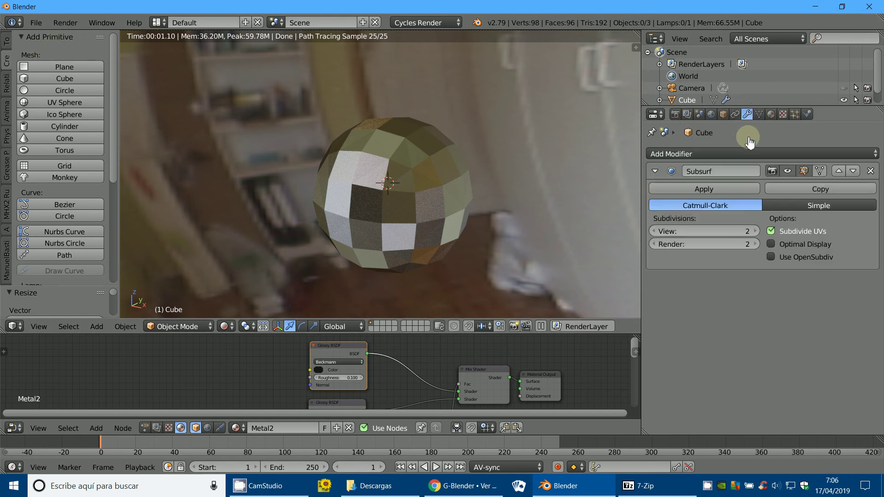
left_click(756, 231)
left_click(756, 244)
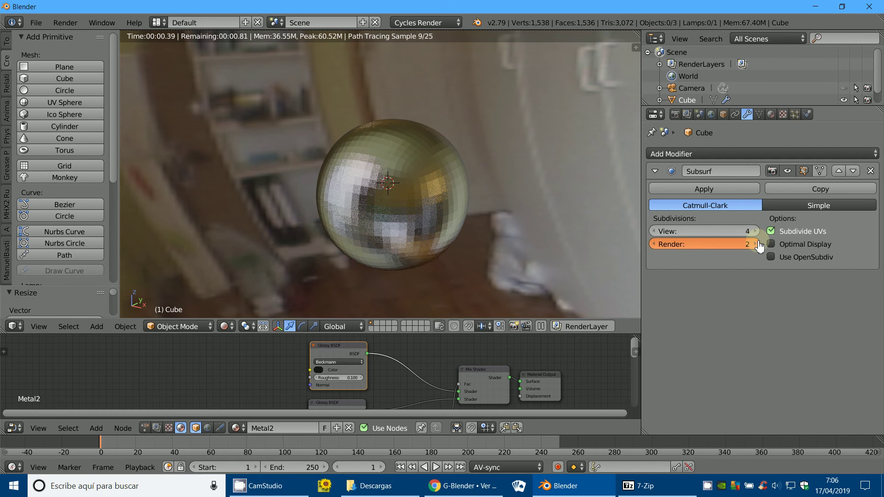
- Shade the sphere smooth from the Tools shelf Edit panel
left_click(38, 23)
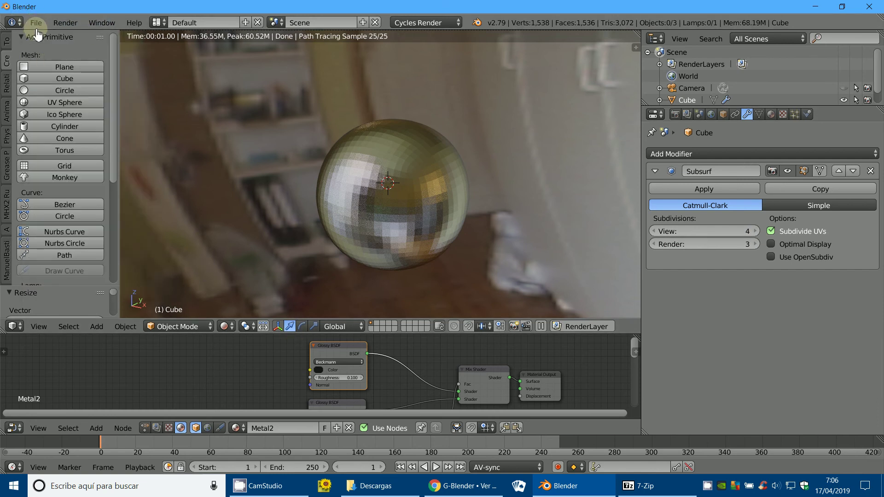
left_click(9, 46)
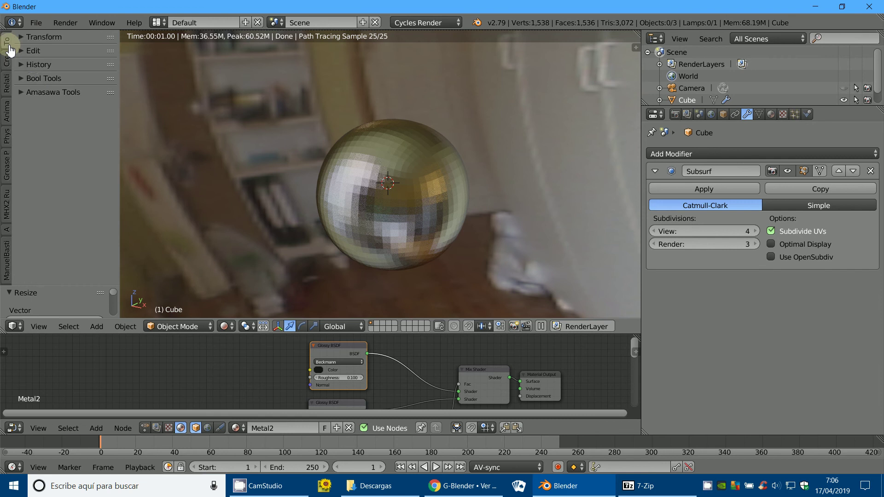
left_click(29, 52)
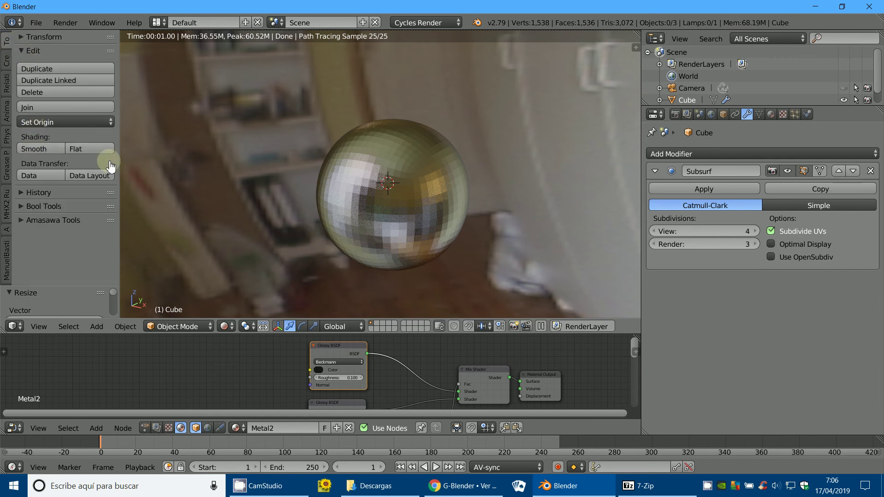
left_click(39, 148)
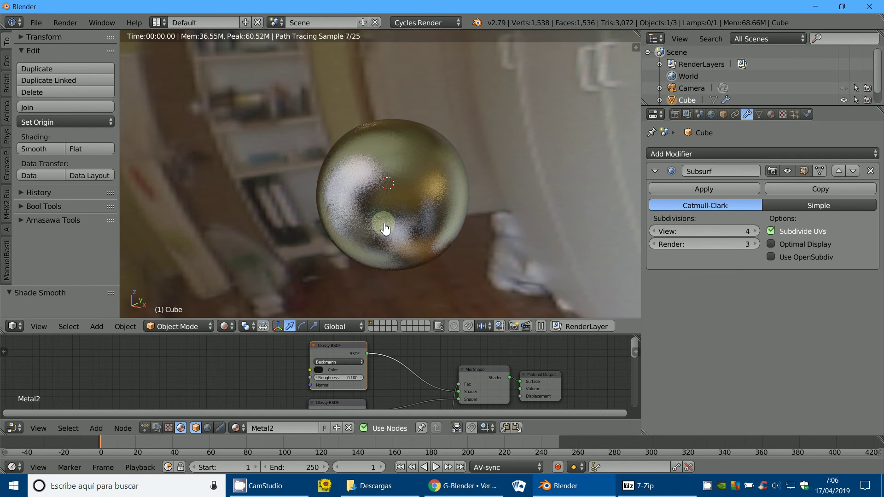
scroll(398, 230, "up", 1)
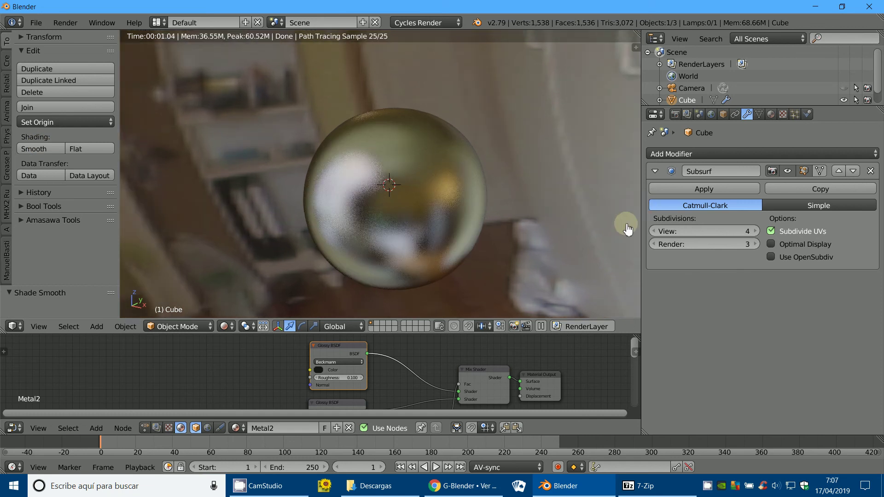
- Switch the sphere's material from Metal2 to SilverGlossy, then bring the Descargas Explorer window forward
left_click(772, 115)
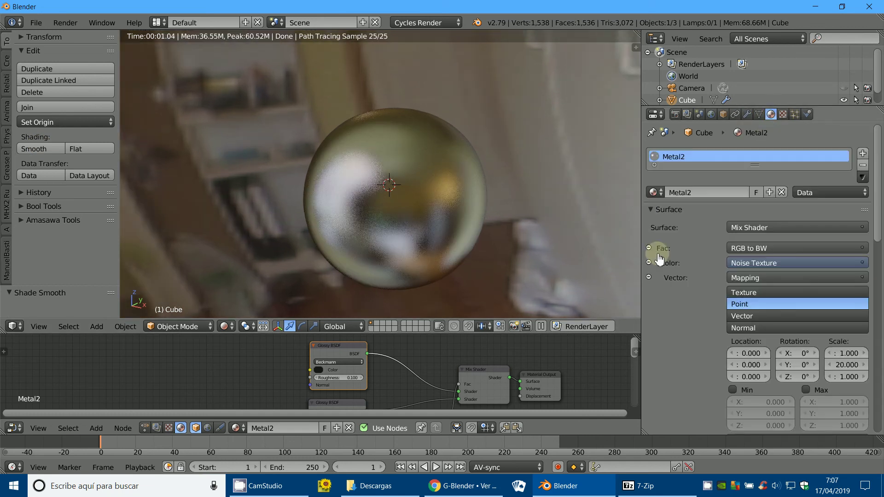
left_click(654, 193)
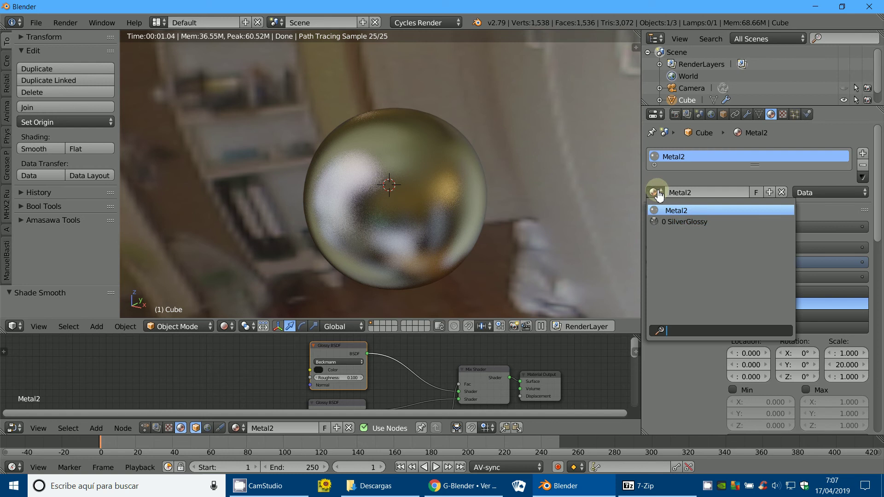
left_click(661, 223)
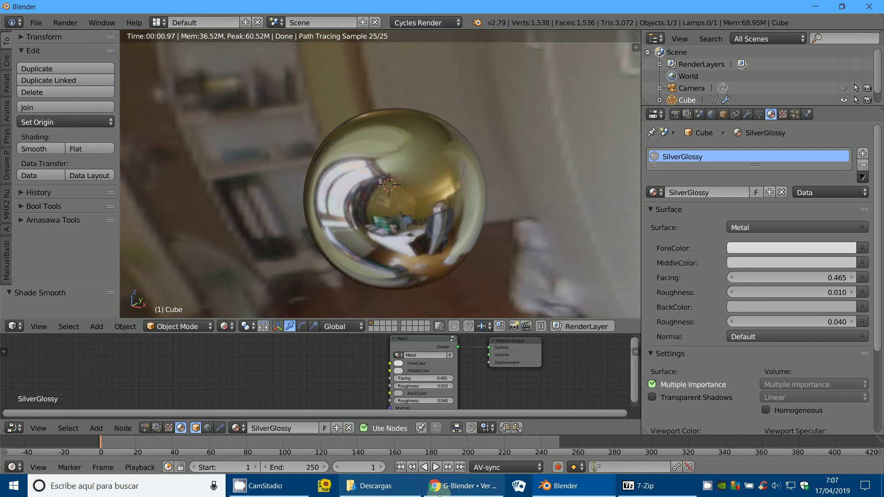
left_click(383, 486)
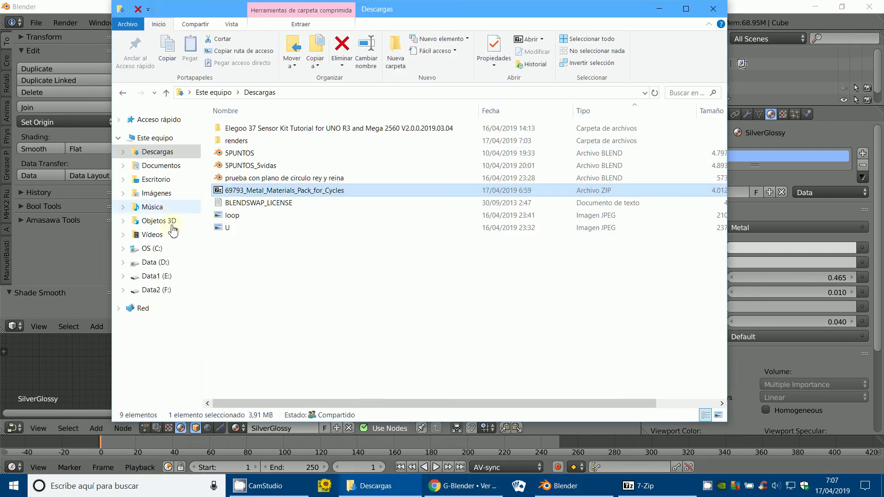
- Open BLENDER_279 on Data (D:) to locate exhibition_final, then go back to Blender
left_click(169, 263)
double_click(251, 189)
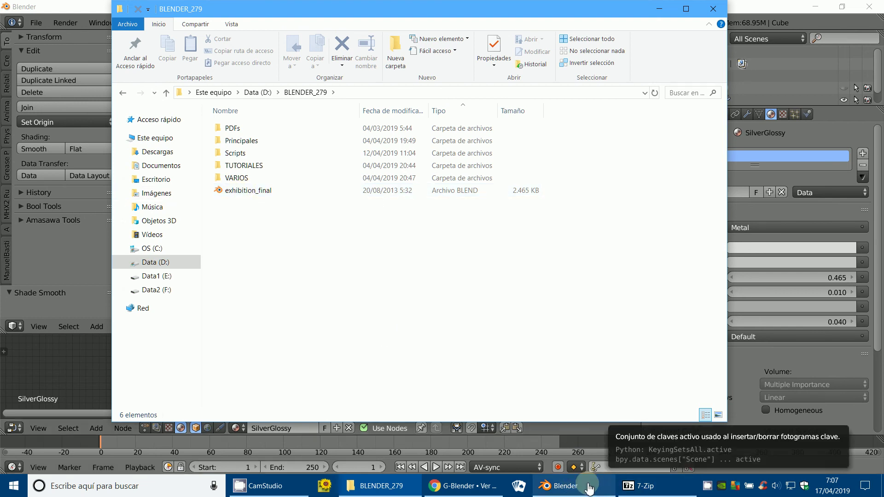
left_click(577, 470)
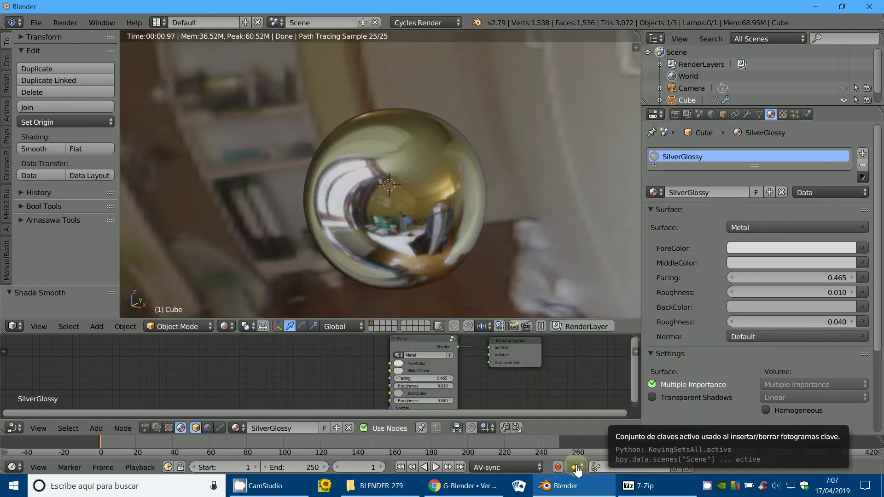
- Append the StainlessSteel2 material from exhibition_final.blend via File > Append
left_click(36, 22)
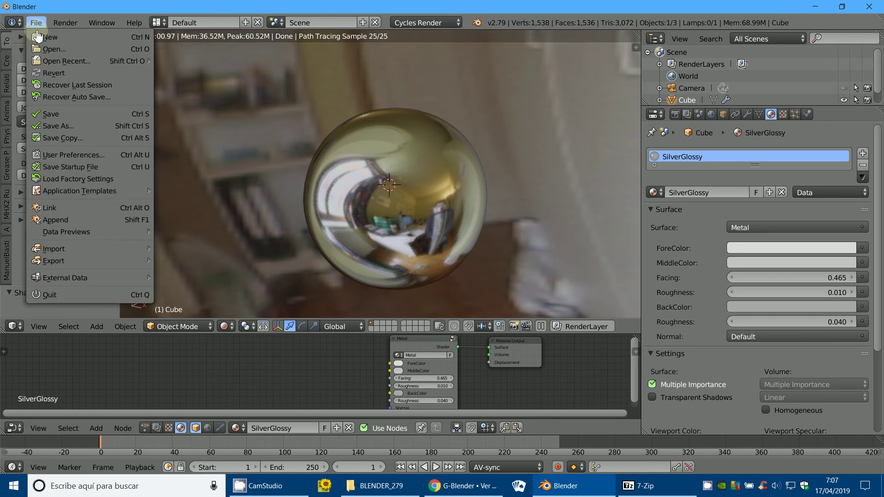
left_click(53, 224)
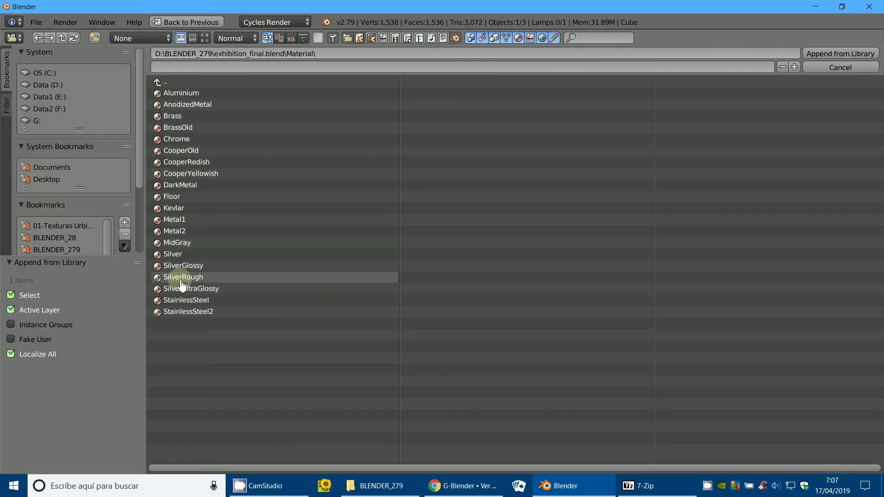
left_click(184, 312)
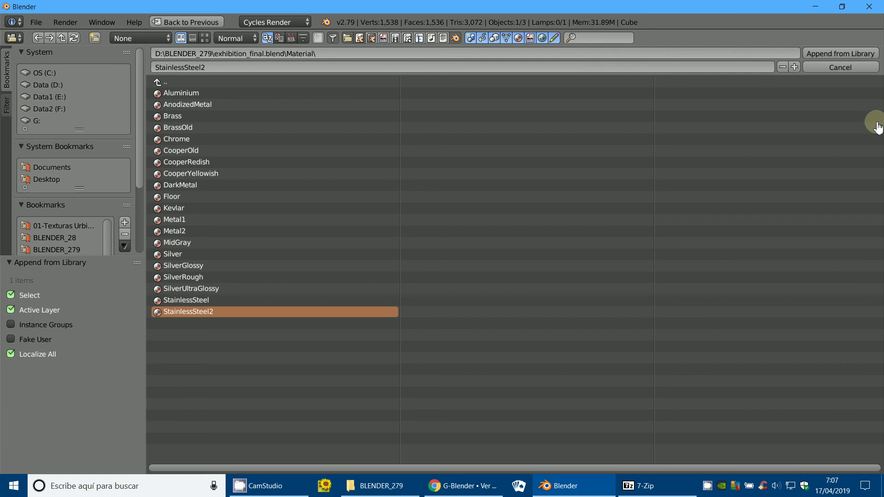
left_click(847, 59)
- Assign StainlessSteel2 to the sphere and enlarge the node editor to show its nodes
left_click(654, 193)
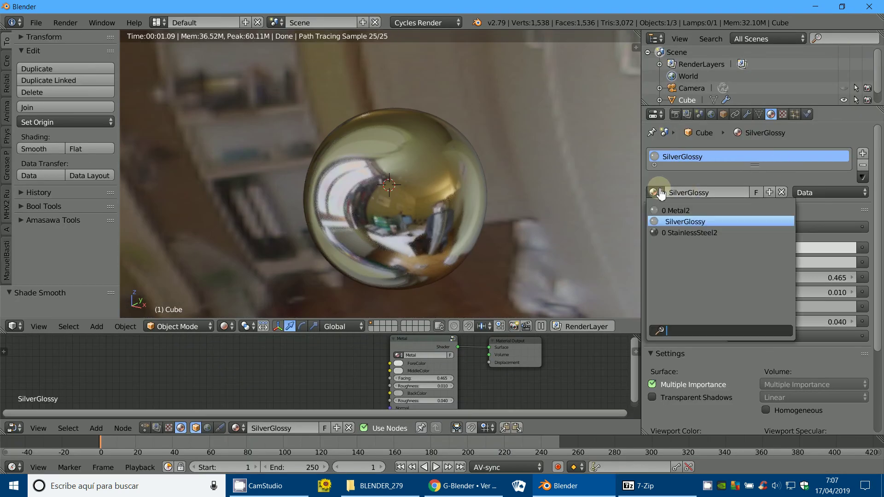
left_click(673, 233)
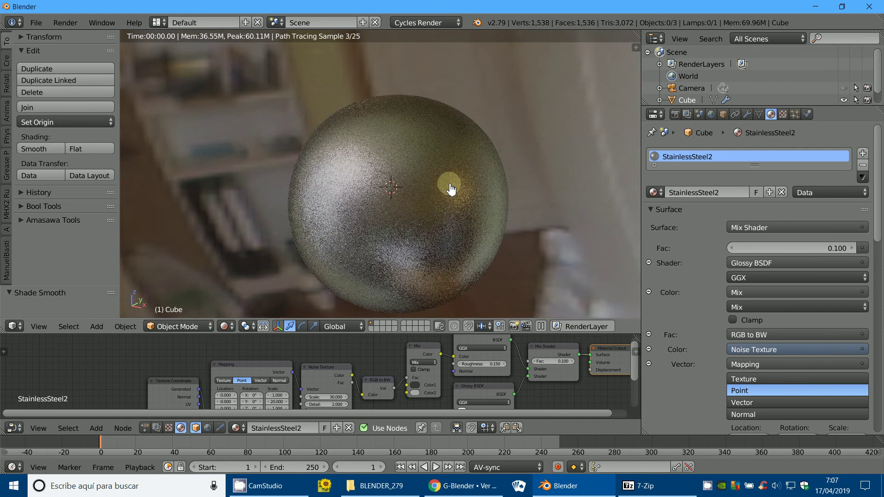
scroll(450, 187, "down", 2)
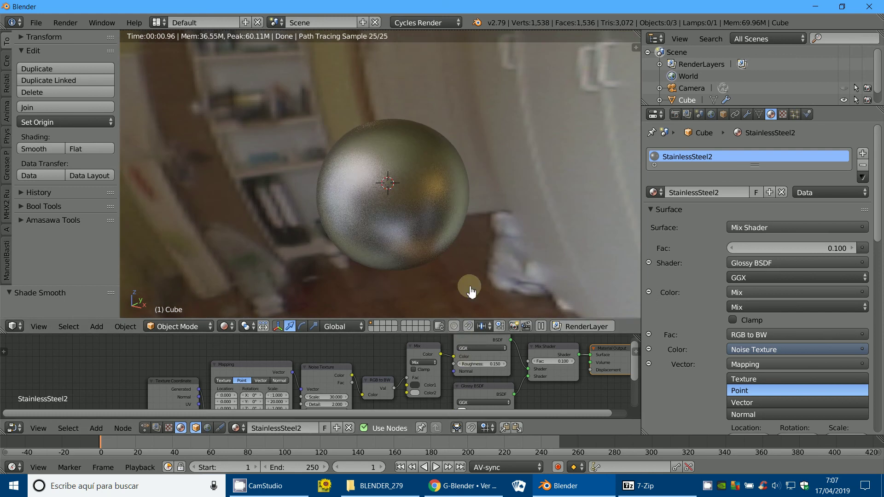
left_click_drag(406, 335, 410, 230)
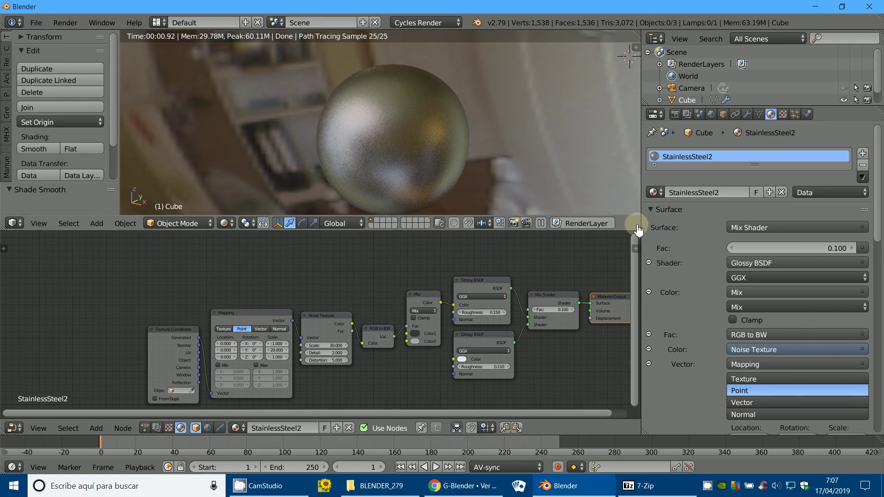
- Split then rejoin the node editor areas and turn the merged area into a 3D View
mouse_move(637, 241)
left_mouse_down()
mouse_move(644, 198)
mouse_move(635, 186)
left_mouse_up()
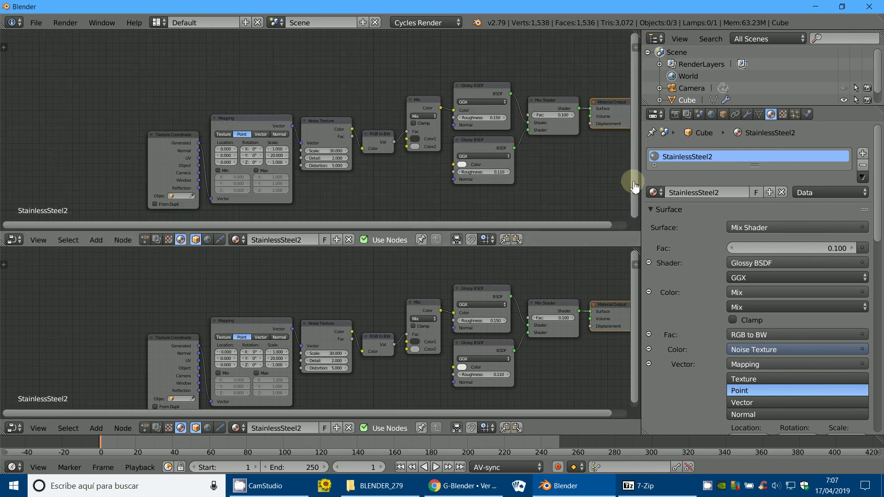
mouse_move(630, 236)
left_mouse_down()
mouse_move(638, 245)
mouse_move(640, 203)
mouse_move(622, 197)
left_mouse_up()
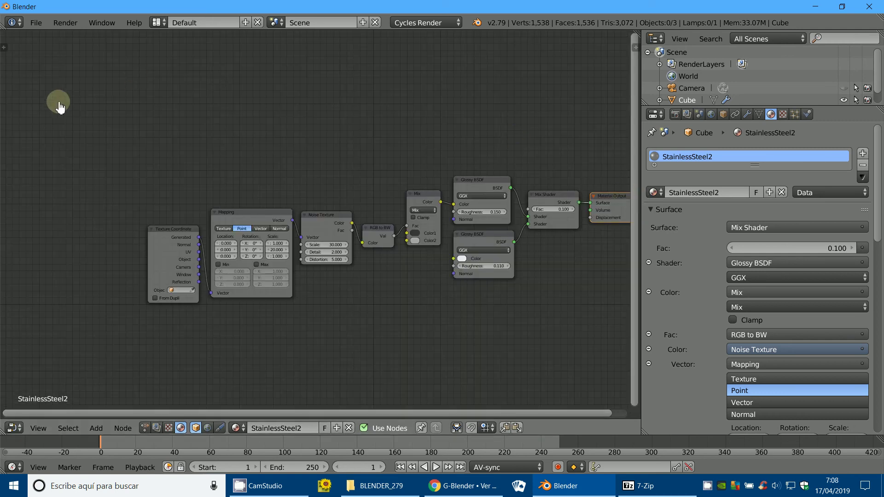
left_click(13, 428)
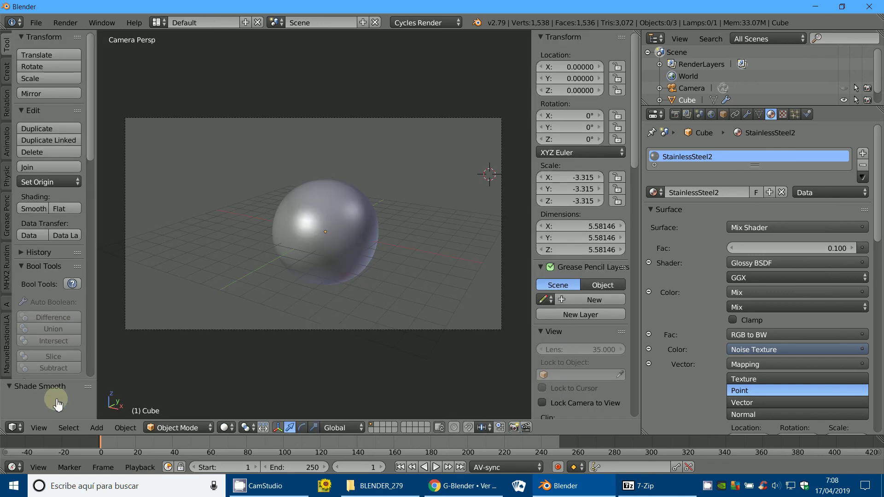
left_click(43, 413)
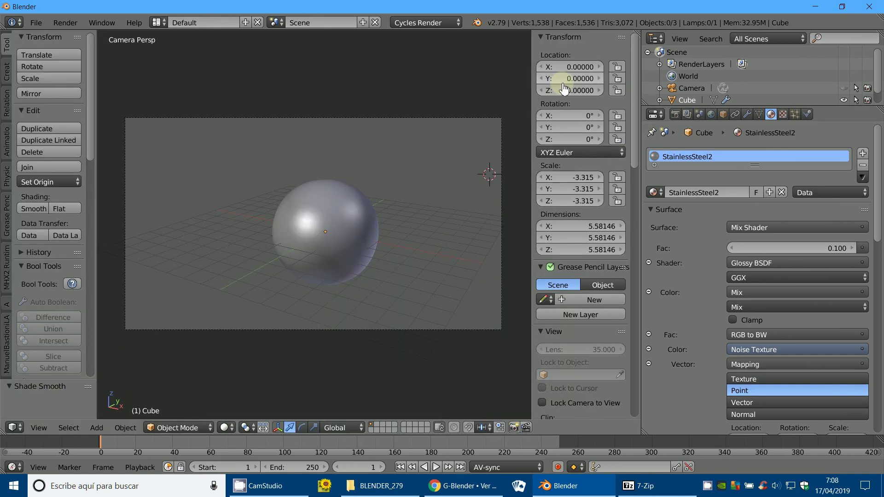
- Hide the T and N panels, split the 3D view, and make the lower half a Node Editor
key("t")
key("n")
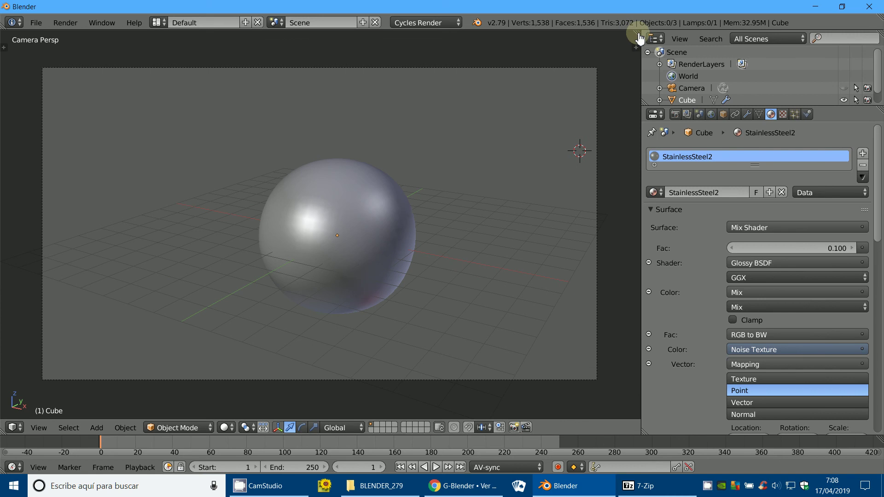
left_click_drag(640, 39, 624, 270)
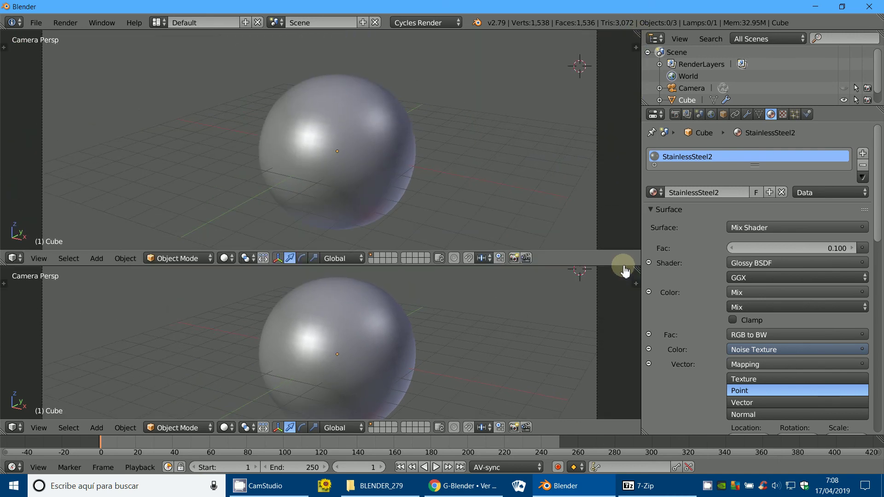
left_click(18, 428)
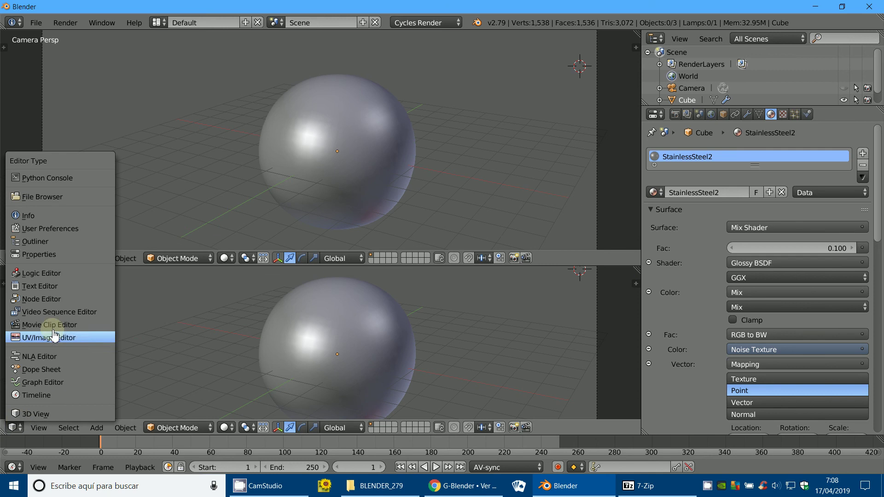
left_click(41, 299)
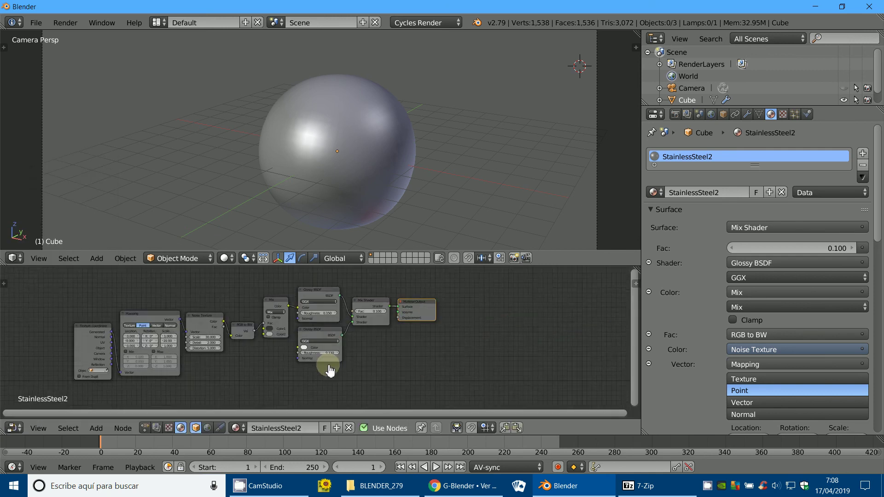
scroll(331, 367, "up", 2)
scroll(393, 377, "up", 1)
- Switch the viewport shading to Rendered to preview the sphere
scroll(361, 139, "up", 2)
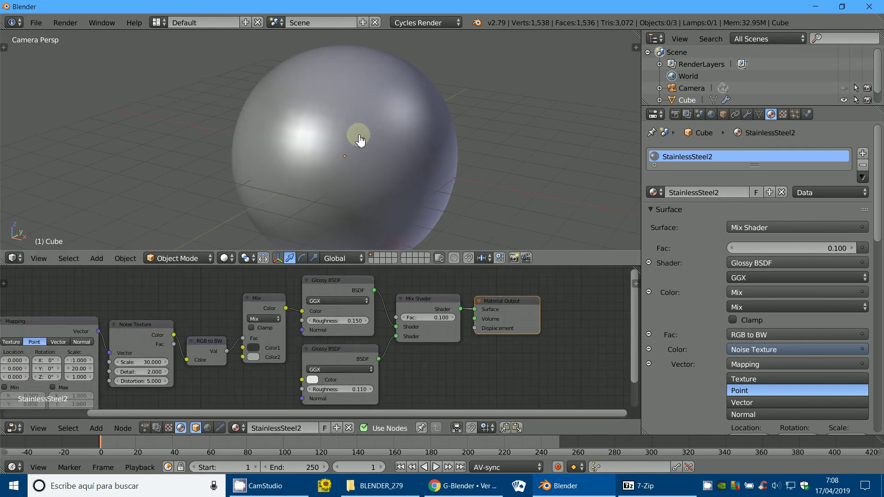
left_click(224, 259)
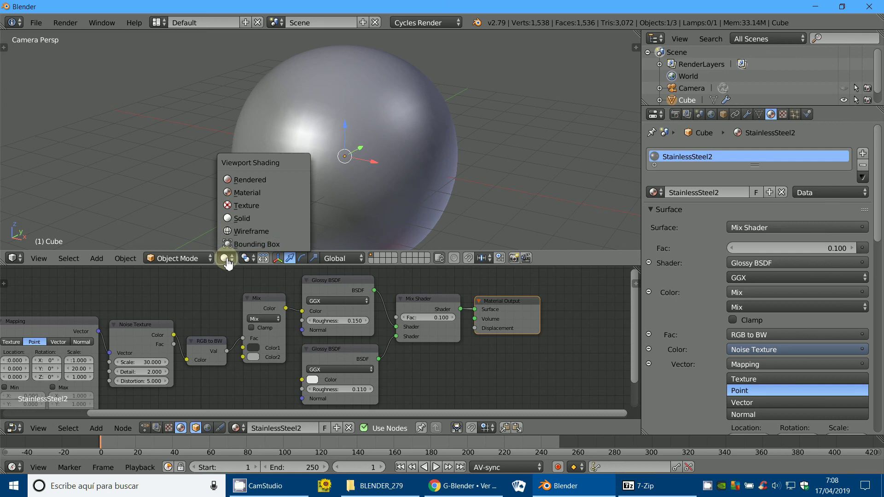
left_click(248, 180)
scroll(444, 365, "up", 1)
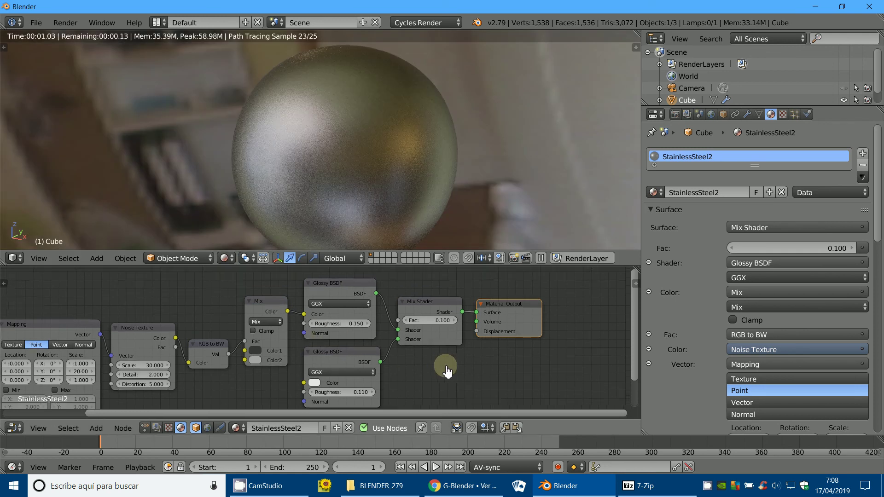
scroll(437, 364, "up", 1)
- Set the second Glossy BSDF roughness to 0.000, keeping the first at 0.150
middle_click_drag(326, 380, 386, 345)
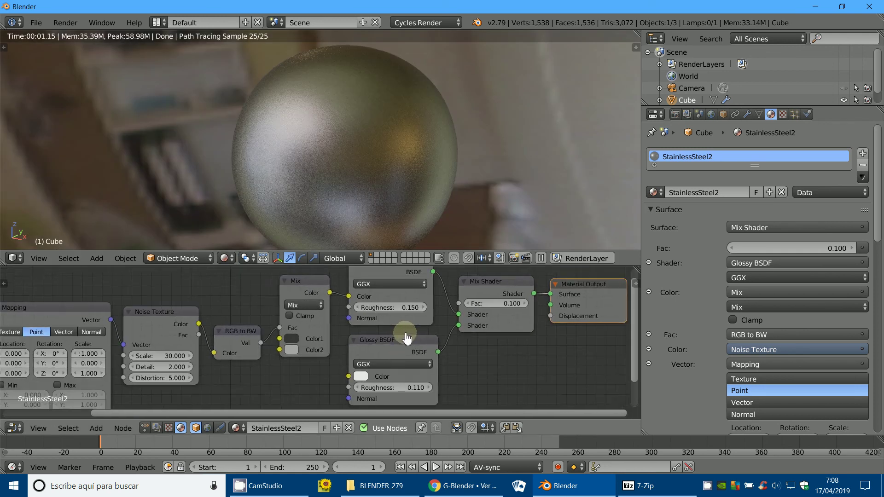
scroll(382, 363, "up", 2)
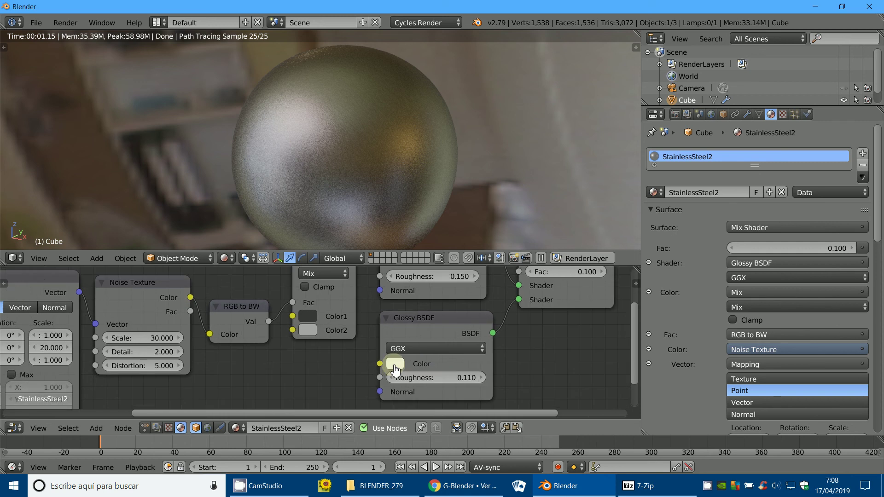
left_click_drag(374, 382, 366, 381)
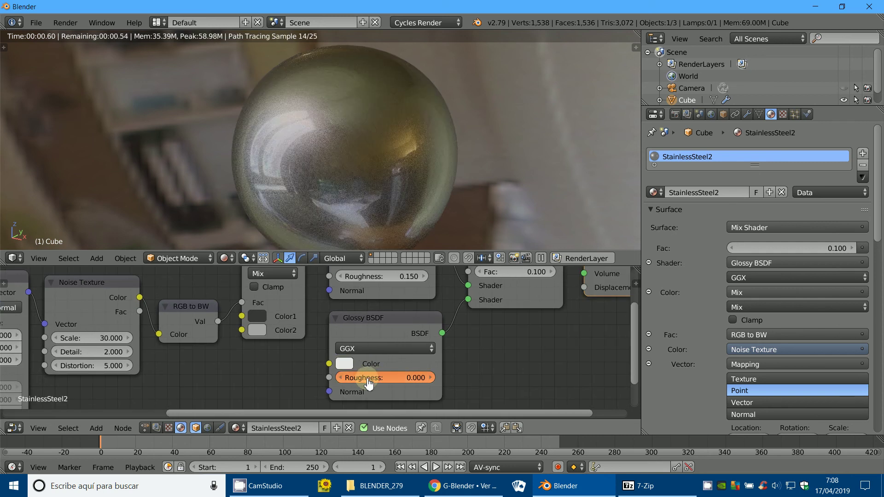
middle_click_drag(373, 340, 368, 366)
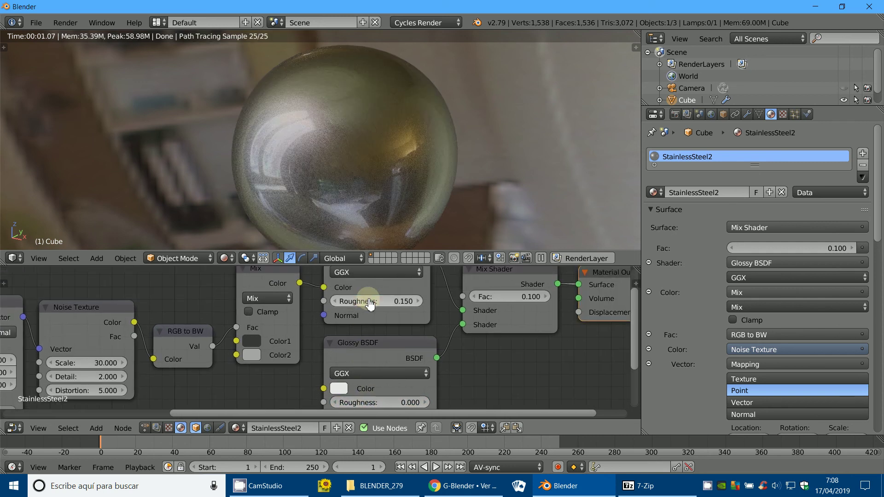
mouse_move(369, 304)
left_mouse_down()
mouse_move(362, 305)
mouse_move(369, 304)
left_mouse_up()
mouse_move(266, 350)
middle_mouse_down()
mouse_move(373, 327)
mouse_move(374, 359)
middle_mouse_up()
- Set the Mix node's Color2 to copper brown and return to the camera view
left_click(360, 363)
left_click(394, 249)
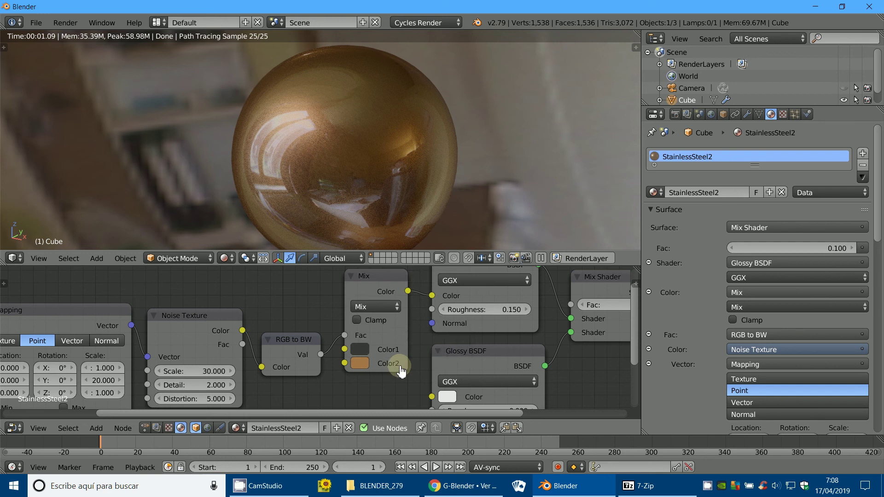
scroll(401, 370, "down", 1)
middle_click_drag(391, 371, 340, 381)
key("KP_0")
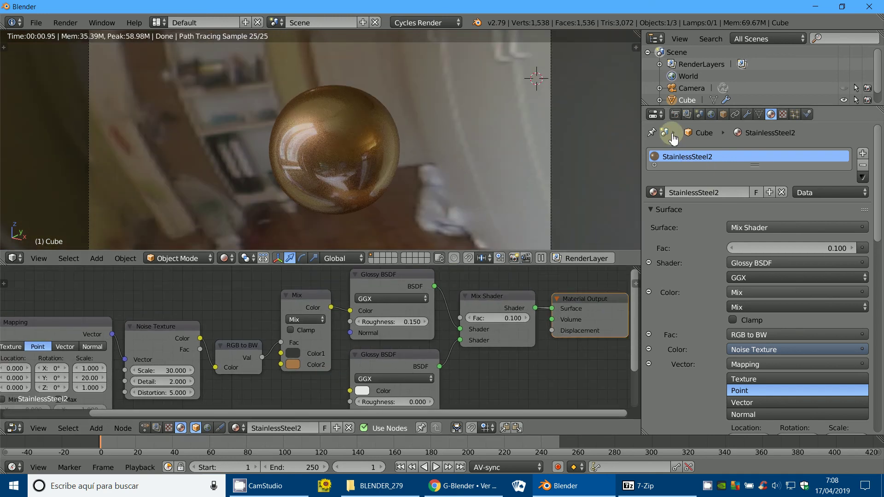
- Enable Film > Transparent in the Render settings and make the Outliner taller
left_click(660, 115)
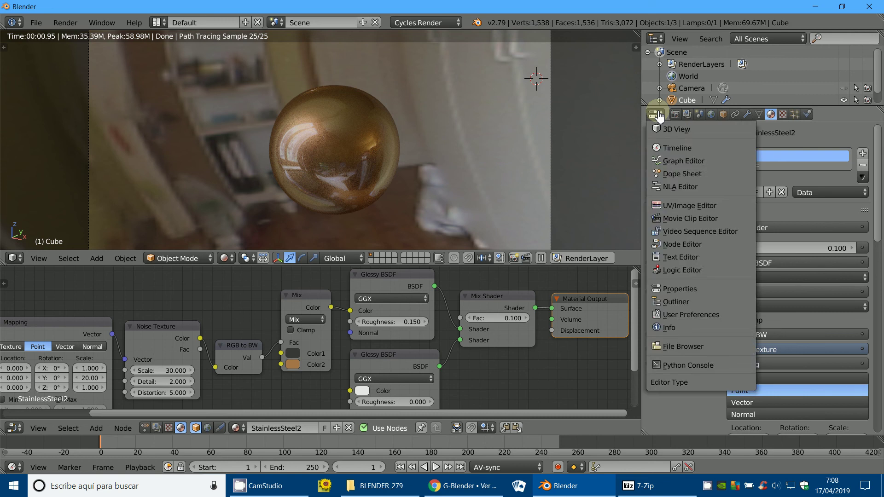
left_click(675, 114)
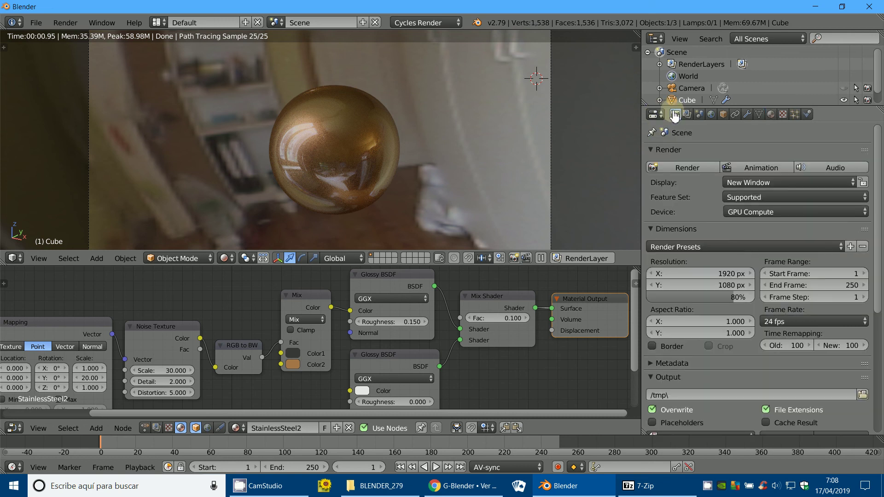
scroll(667, 366, "down", 5)
scroll(668, 367, "down", 5)
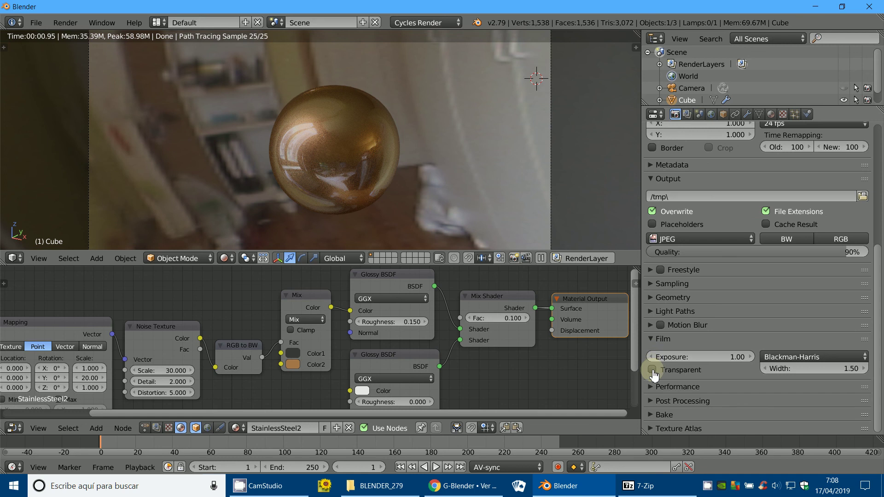
left_click(653, 371)
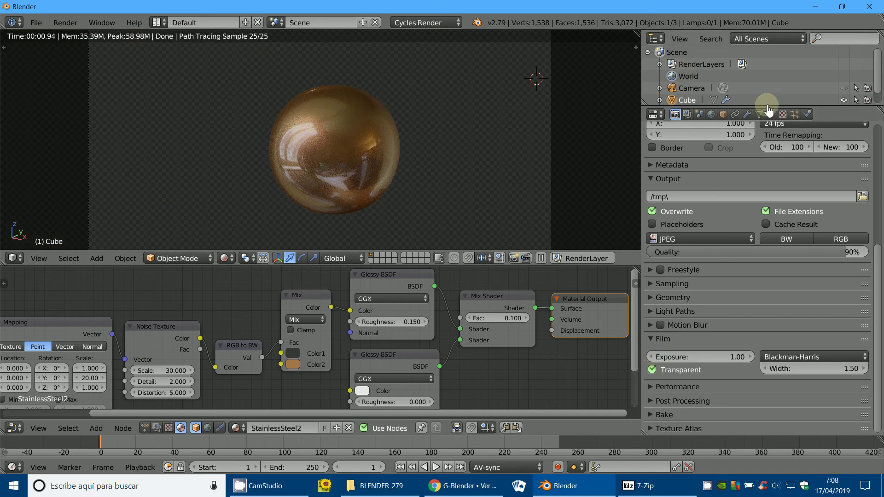
left_click_drag(768, 109, 765, 216)
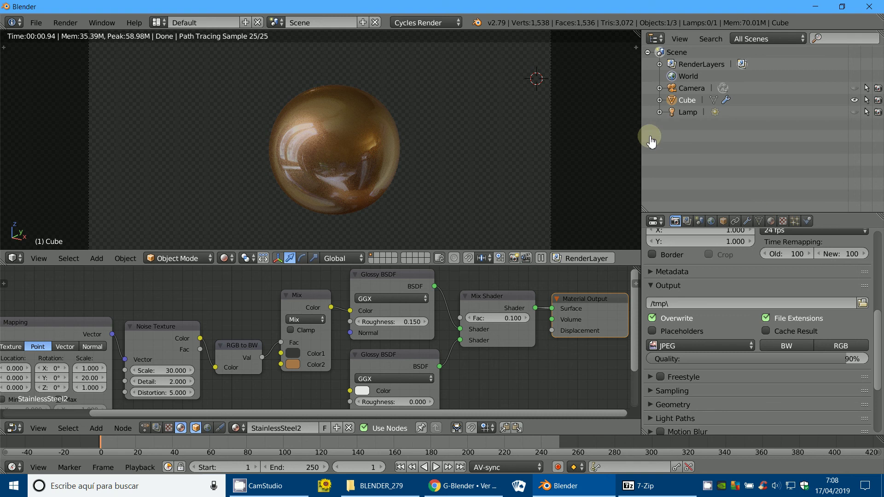
- Widen the right-hand outliner and make it a Compositing node editor with Use Nodes and Backdrop enabled
left_click_drag(627, 138, 517, 128)
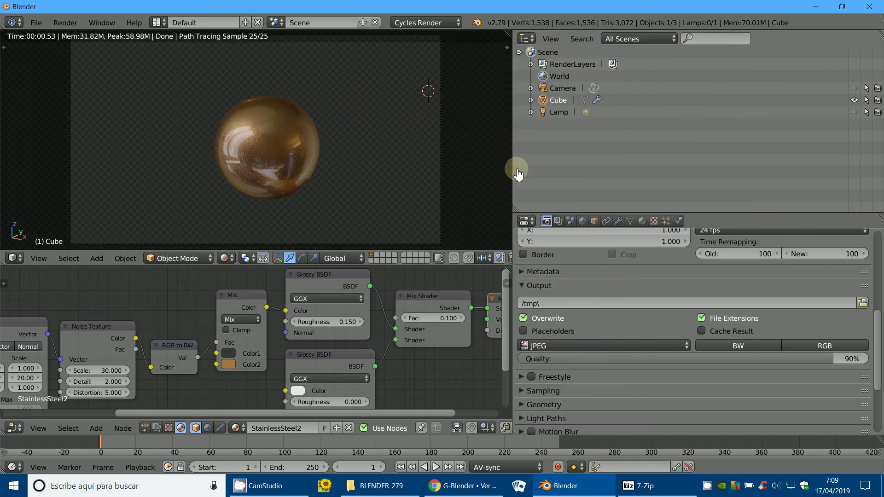
left_click(526, 39)
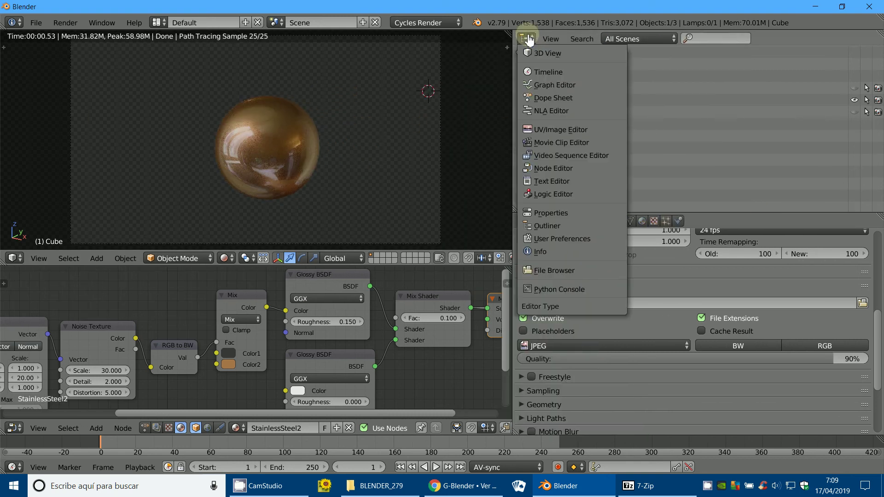
left_click(555, 168)
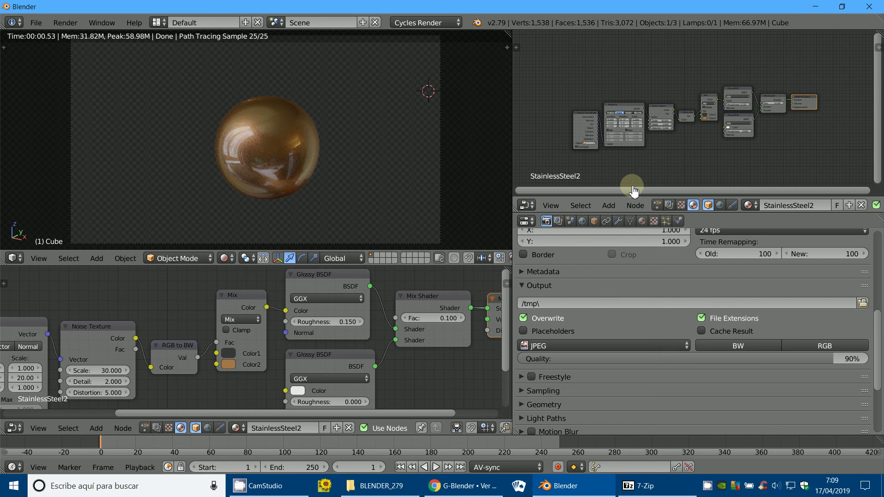
left_click(669, 206)
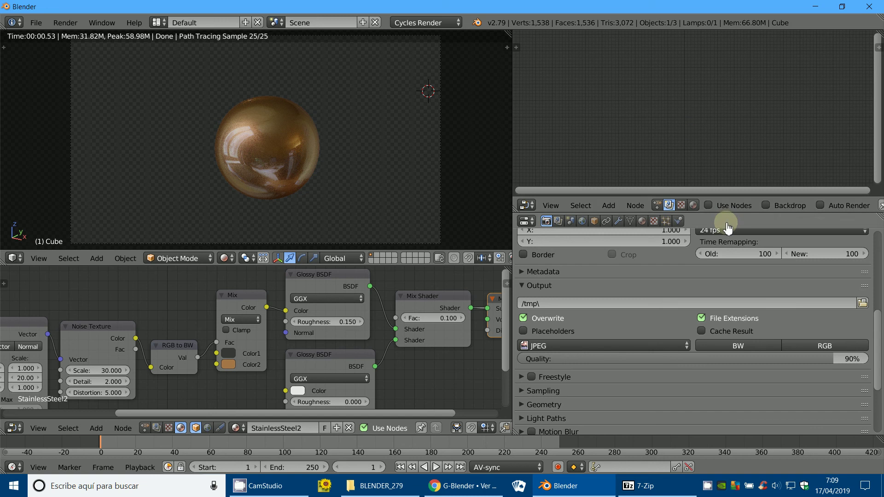
left_click(708, 206)
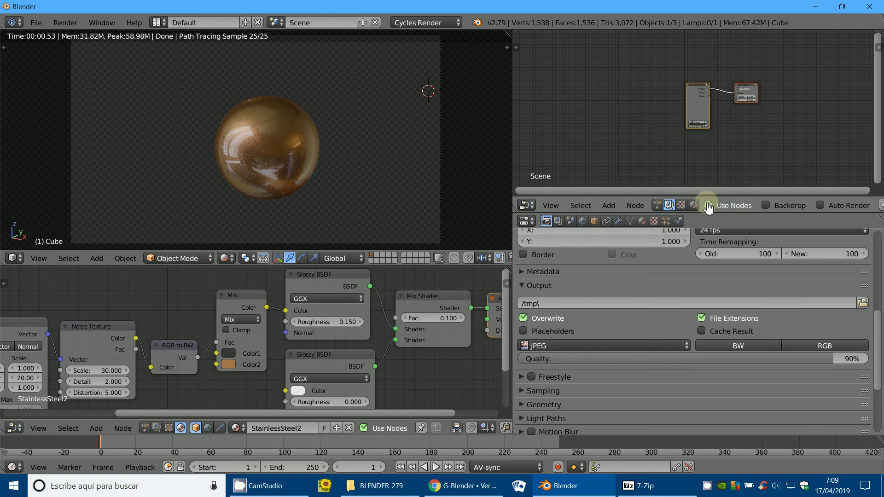
left_click(766, 206)
scroll(756, 133, "up", 2)
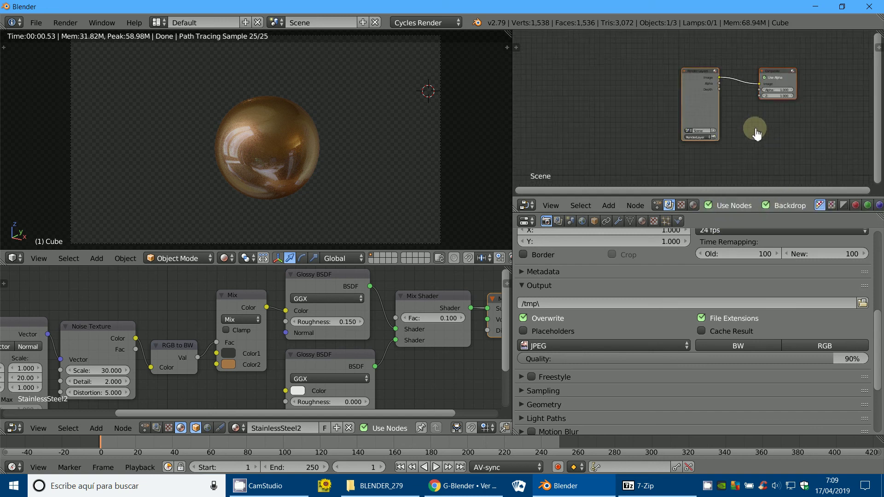
middle_click_drag(757, 133, 684, 128)
- Add a Viewer output node and move the Render Layers node up and left
left_click(609, 205)
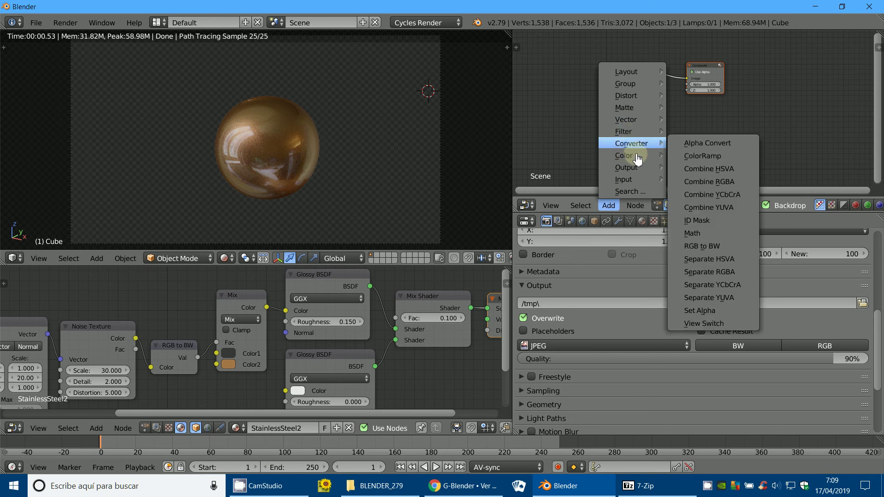
mouse_move(629, 167)
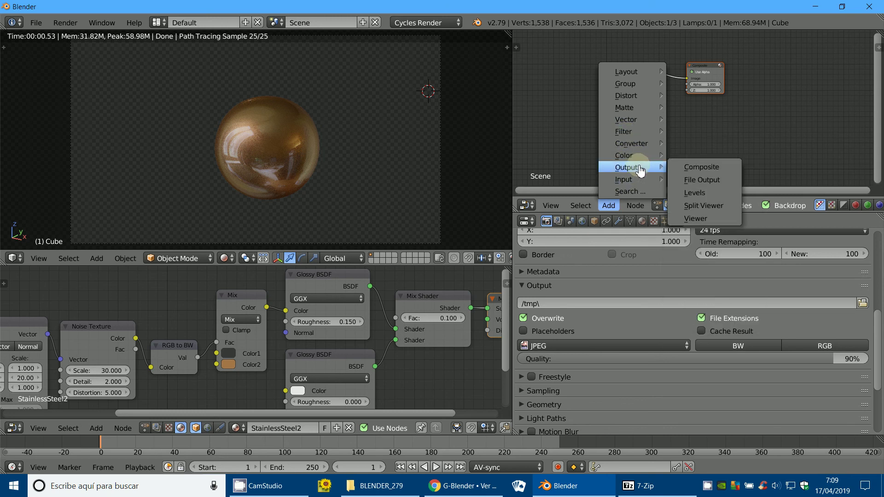
left_click(698, 219)
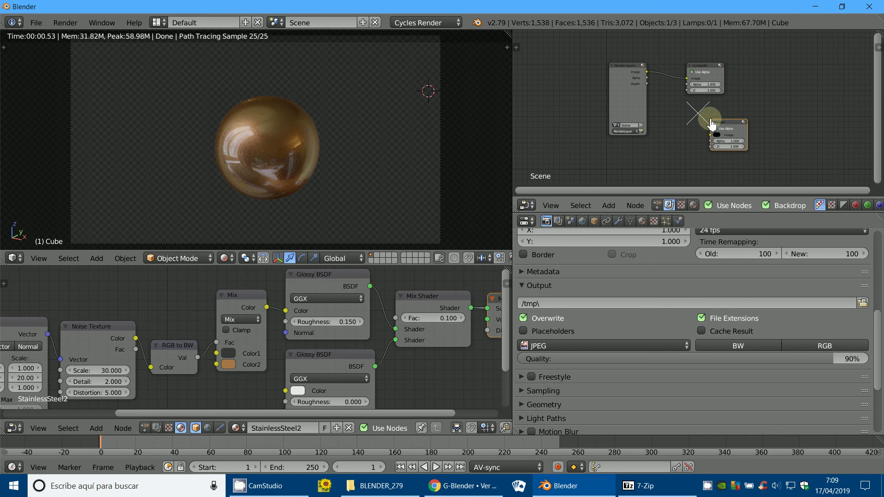
left_click(711, 136)
left_click_drag(680, 100, 541, 68)
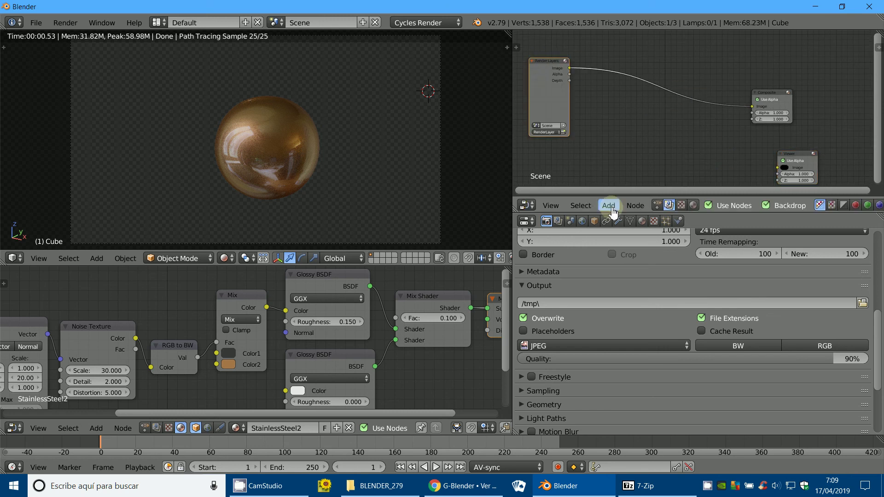
- Insert a Mix colour node on the Render Layers–Composite link and connect its output to the Viewer
left_click(609, 206)
mouse_move(625, 156)
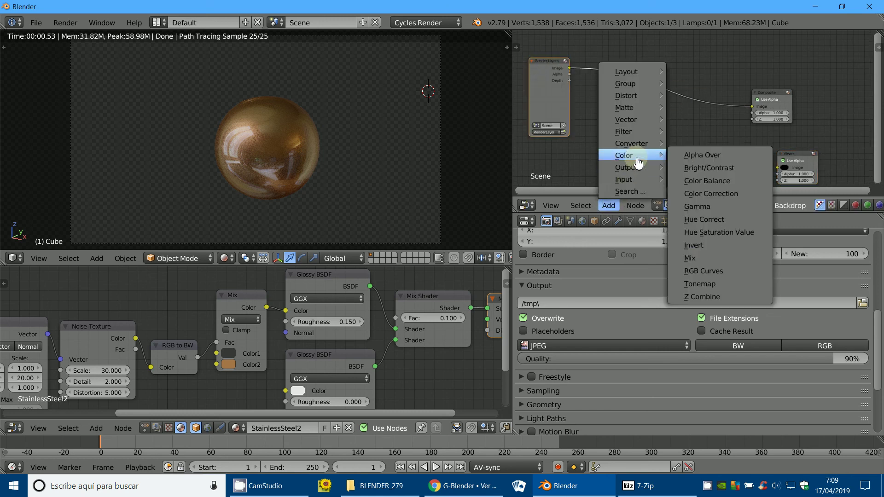
left_click(696, 267)
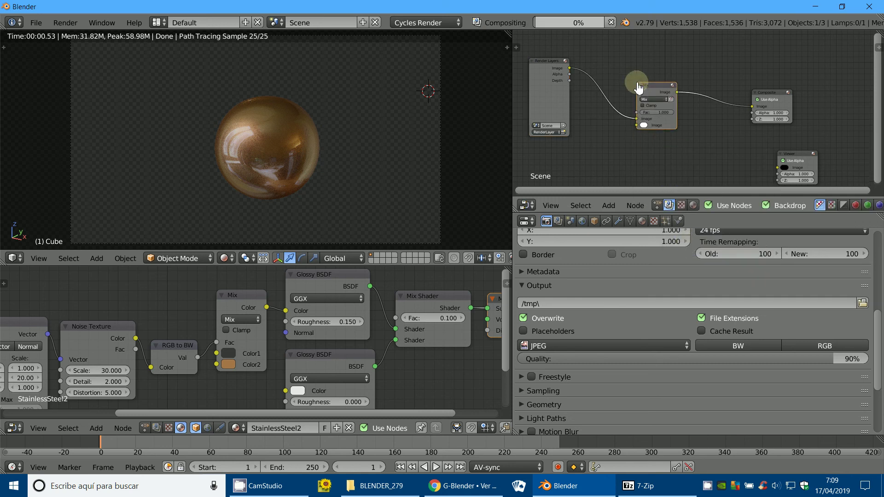
left_click(641, 124)
left_click_drag(638, 124, 640, 126)
left_click_drag(678, 93, 779, 168)
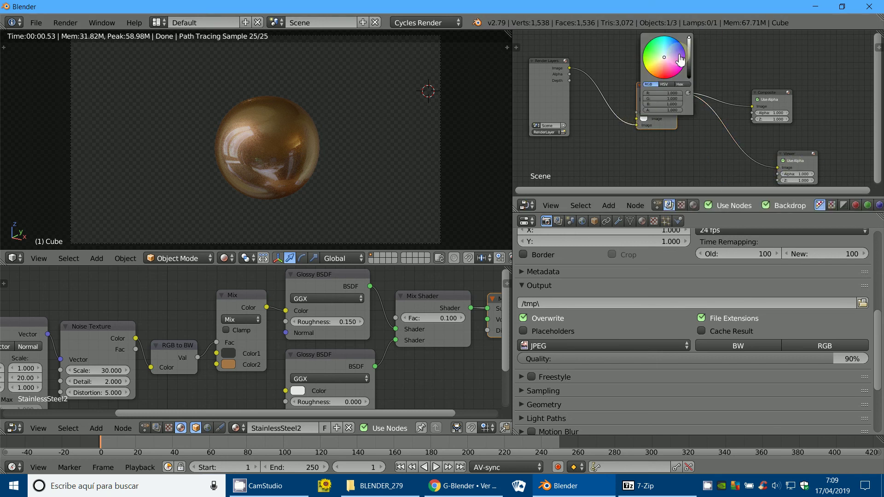
- Set the Mix colour to light cyan and render the frame with F12
left_click(666, 54)
scroll(682, 133, "up", 1)
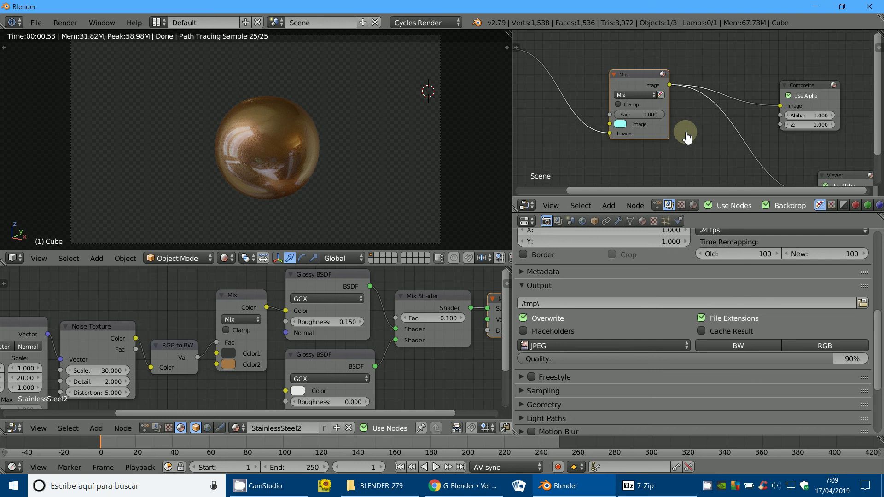
scroll(677, 113, "up", 1)
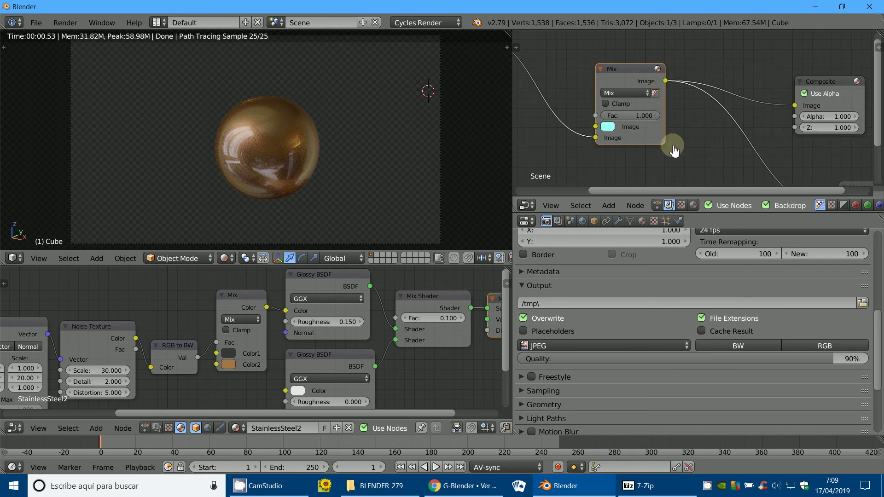
scroll(674, 151, "down", 2)
scroll(672, 150, "down", 2)
scroll(673, 150, "down", 1)
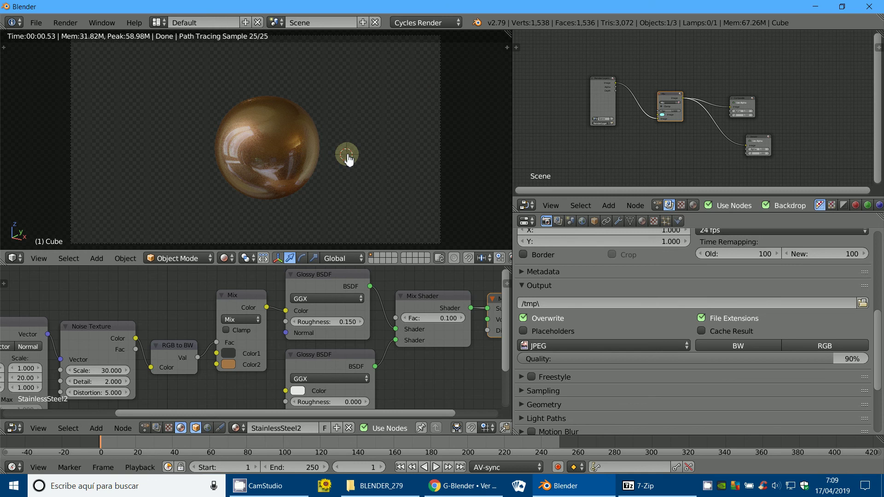
key("F12")
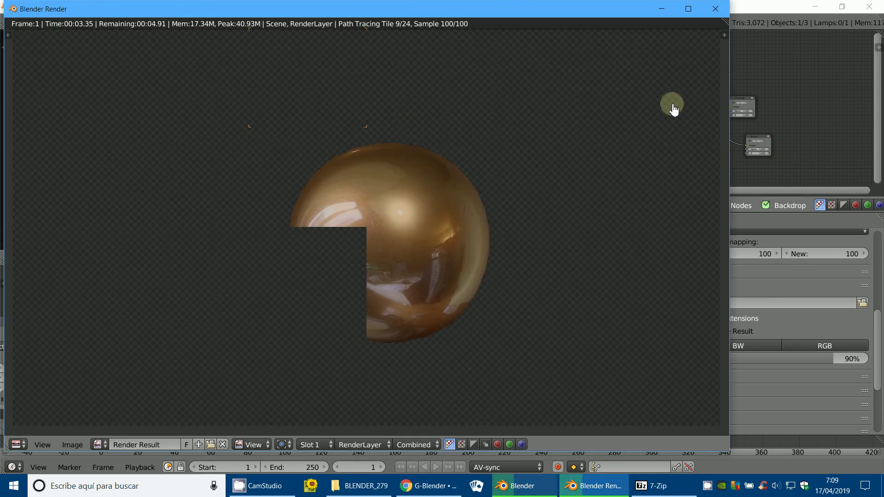
- Enlarge the compositor area downward and change the Mix node colour to pink
left_click(782, 124)
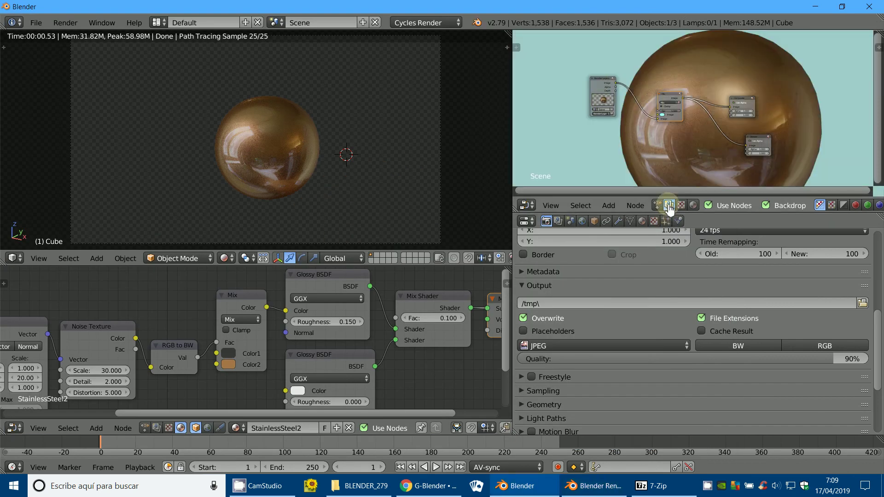
left_click_drag(659, 217, 658, 358)
scroll(687, 256, "up", 1)
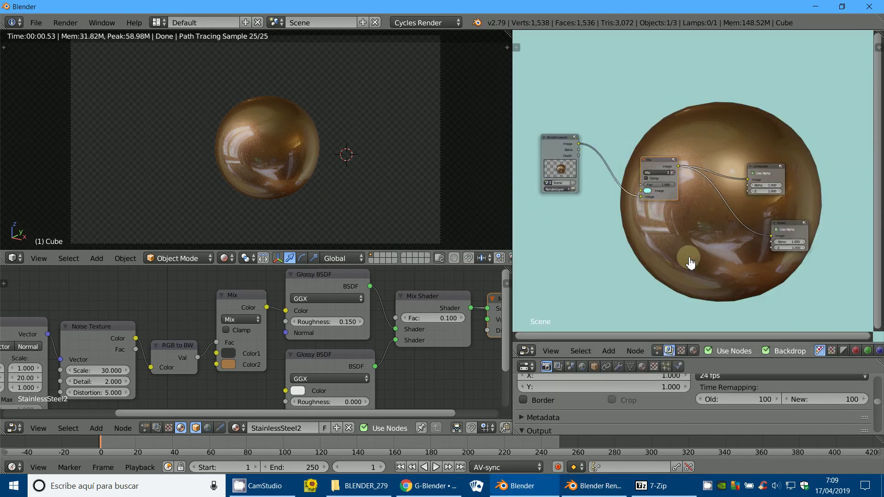
scroll(710, 247, "up", 1)
scroll(717, 221, "up", 1)
left_click(707, 203)
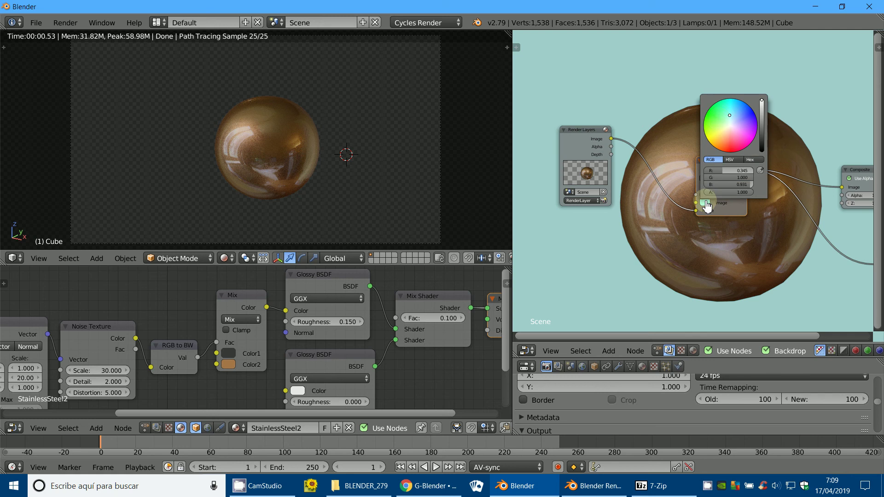
left_click_drag(722, 137, 735, 138)
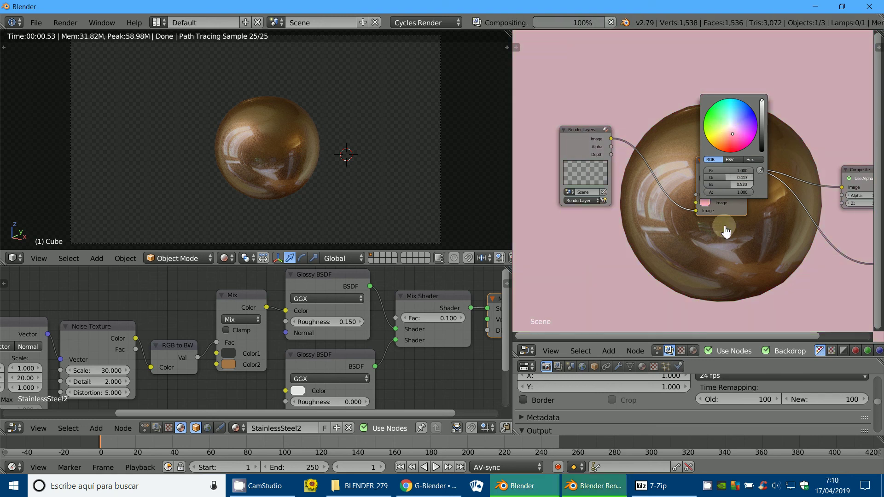
- Add an Image node with the house photo and link it to the Mix node's second Image input
middle_click_drag(607, 312, 621, 304)
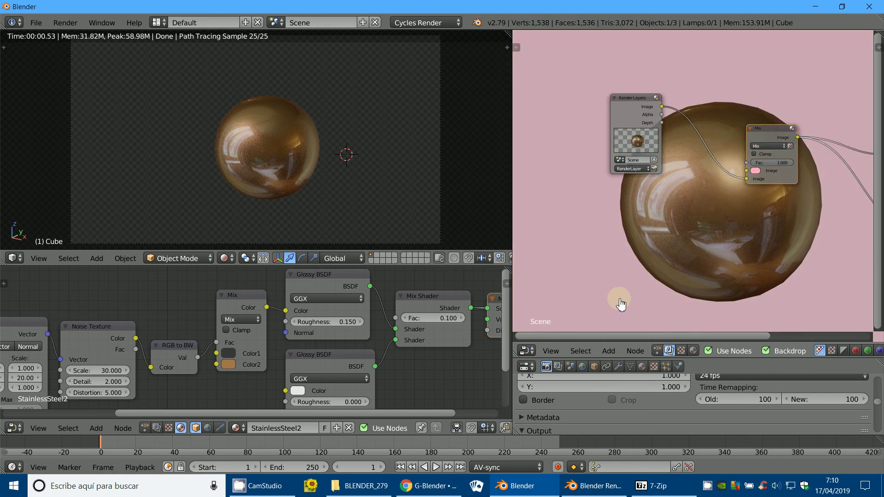
left_click(607, 352)
mouse_move(630, 325)
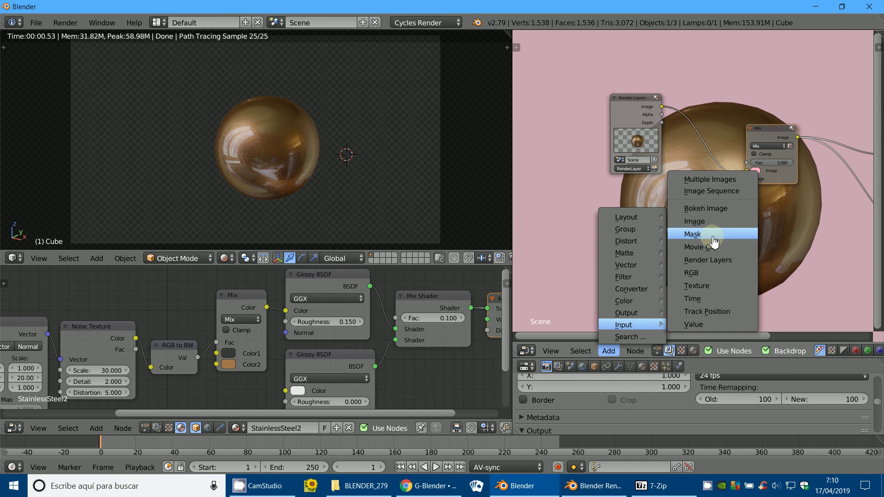
left_click(704, 221)
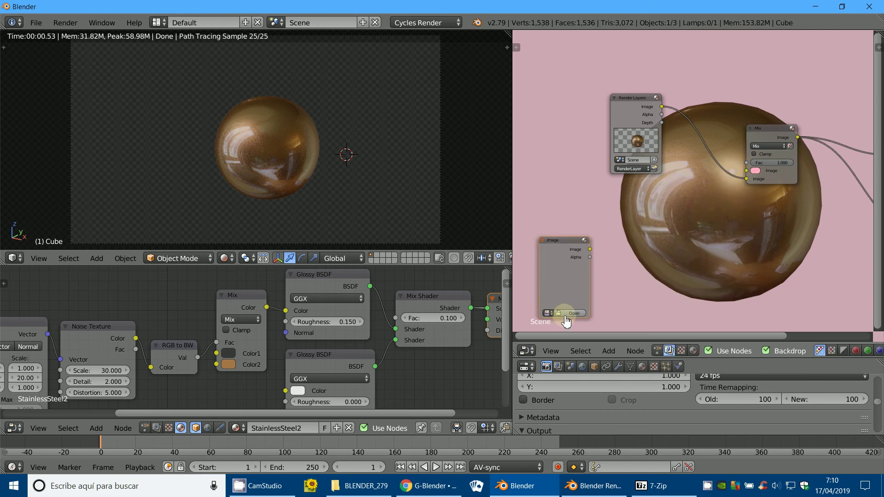
left_click(566, 318)
left_click(631, 414)
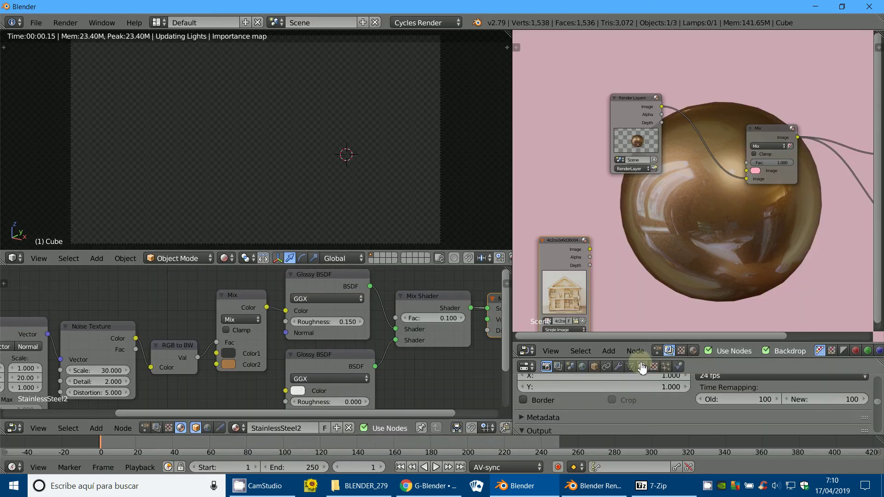
left_click_drag(590, 249, 720, 204)
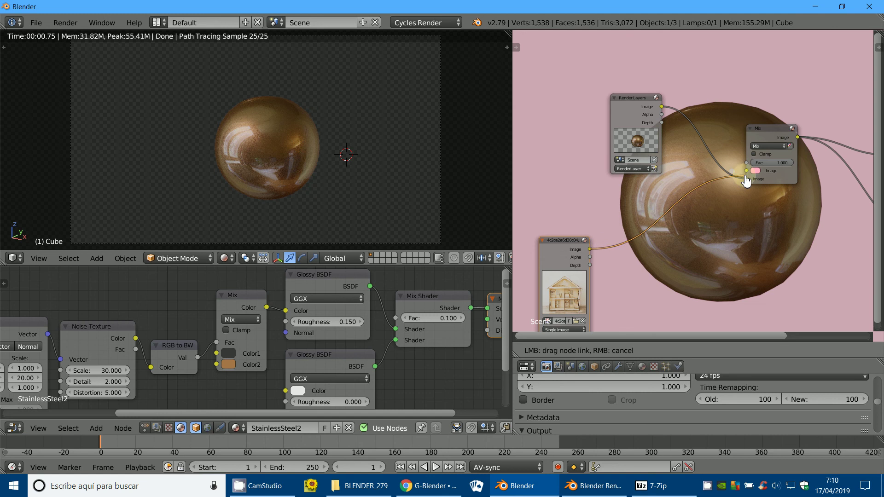
left_click_drag(750, 179, 748, 179)
scroll(631, 195, "down", 1)
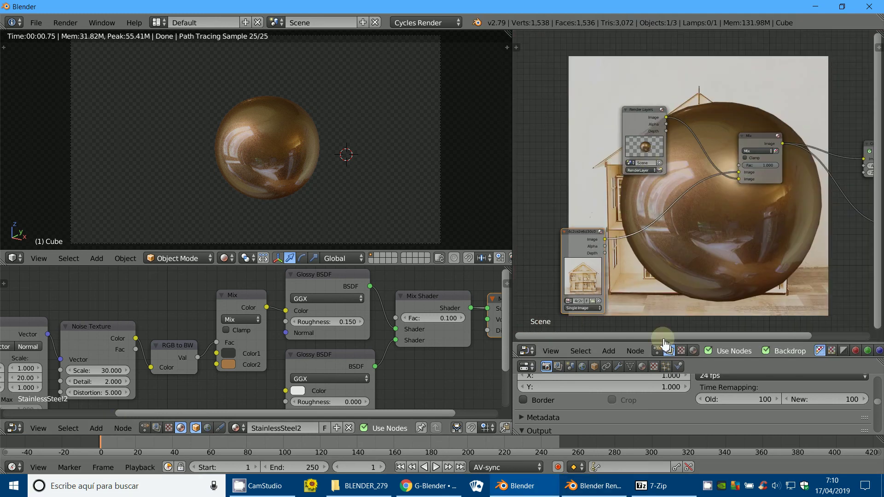
left_click(616, 354)
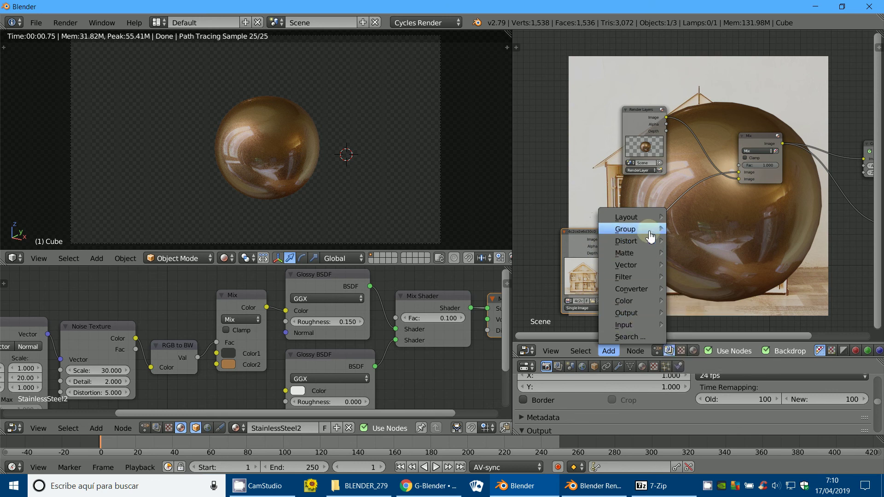
mouse_move(626, 240)
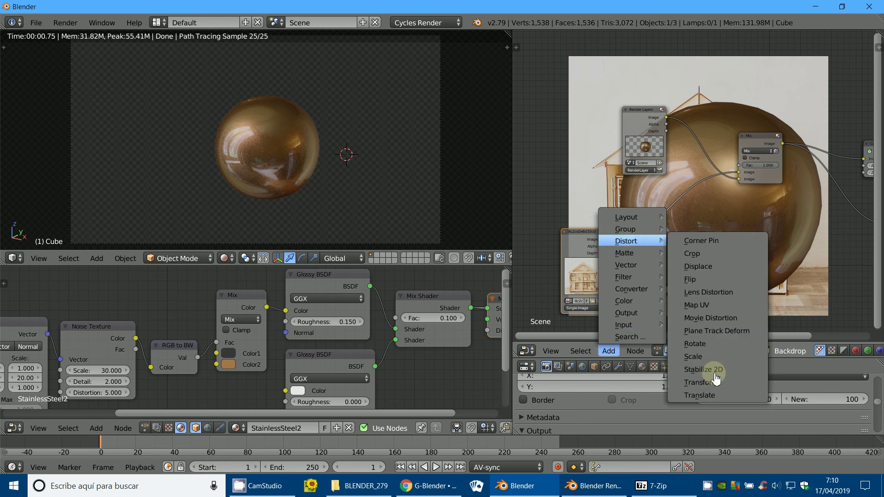
- Insert a Scale node on the house photo's link to the Mix node and set it to Render Size
left_click(709, 363)
left_click(641, 235)
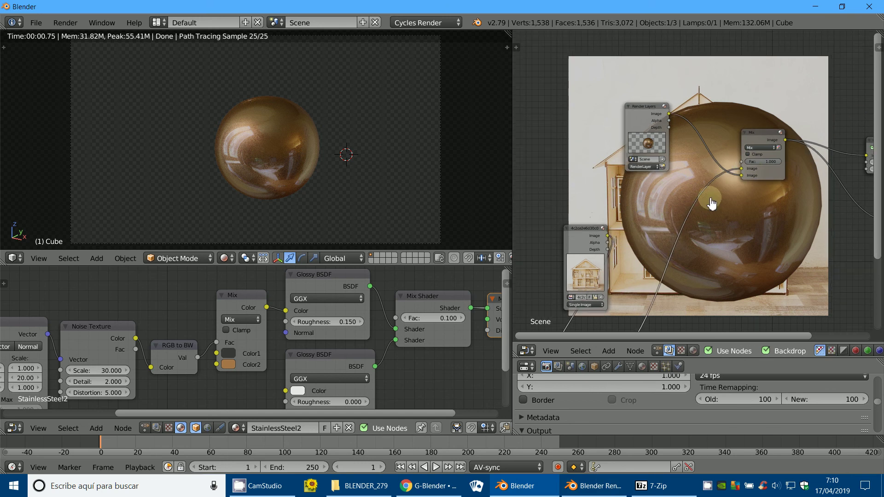
middle_click_drag(766, 183, 749, 80)
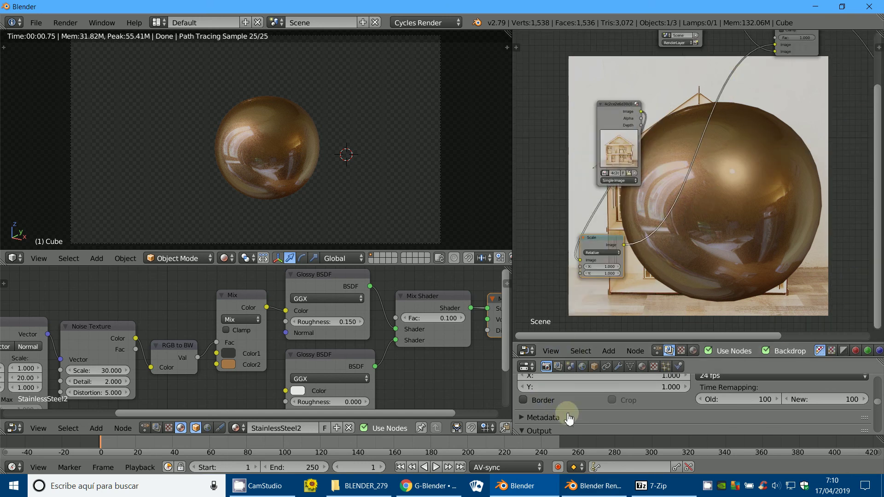
left_click(600, 253)
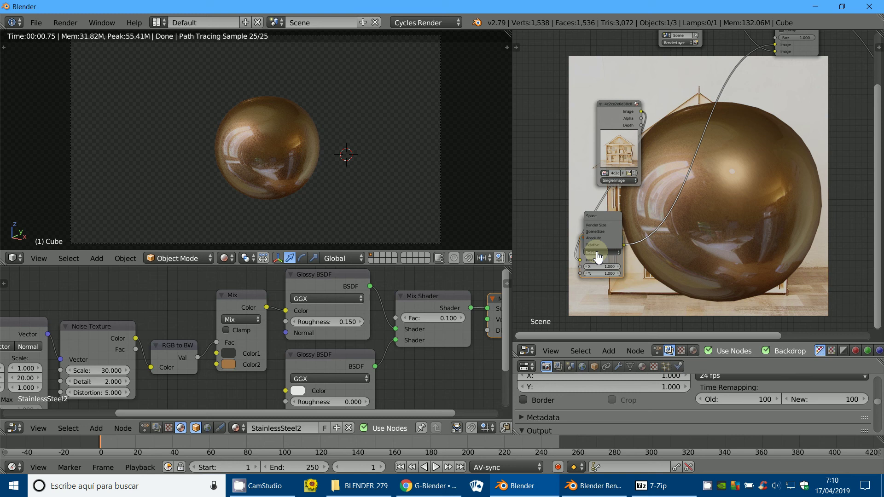
left_click(603, 226)
scroll(666, 249, "down", 2)
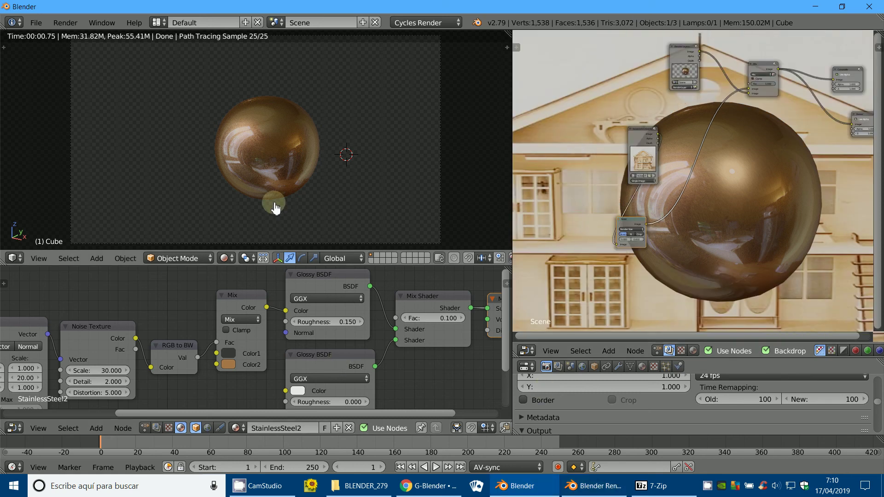